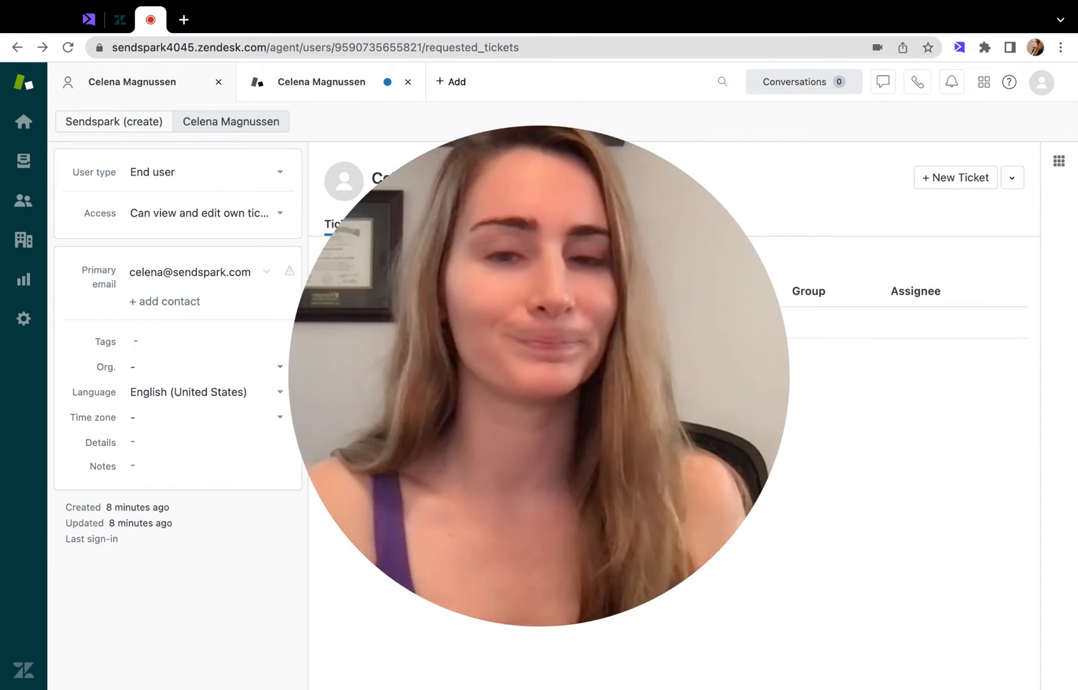
Switch to the Sendspark video editor and set the video title to "Hi {{firstname | there}}!" using the first-name merge tag.
left_click(521, 439)
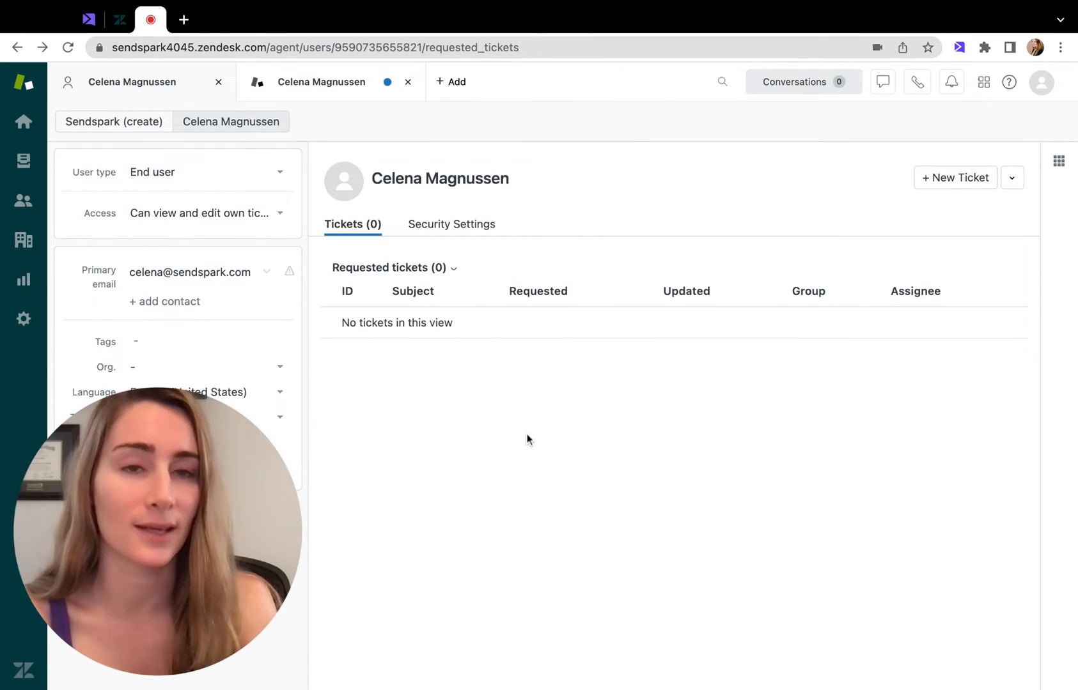
left_click(91, 23)
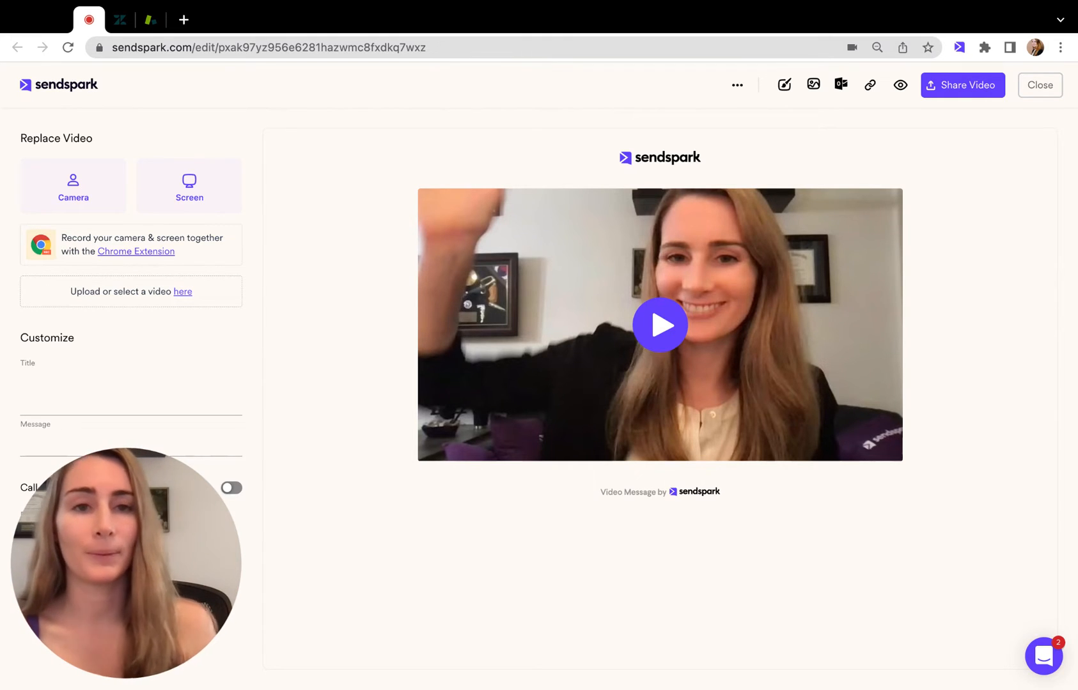
mouse_move(186, 497)
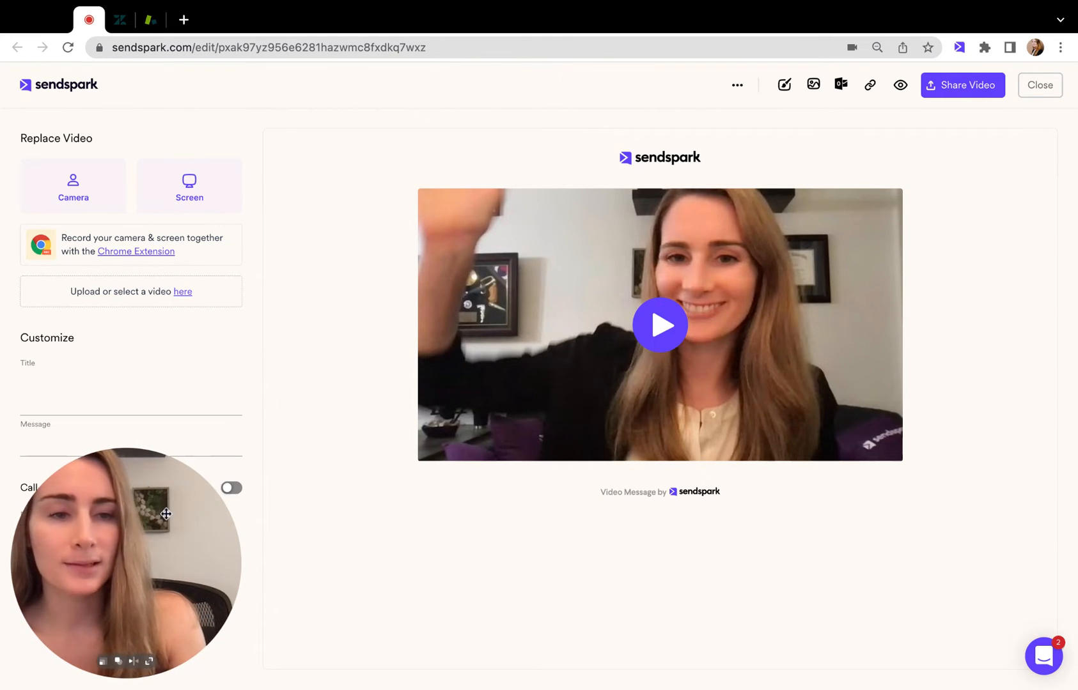
left_click_drag(166, 514, 1002, 495)
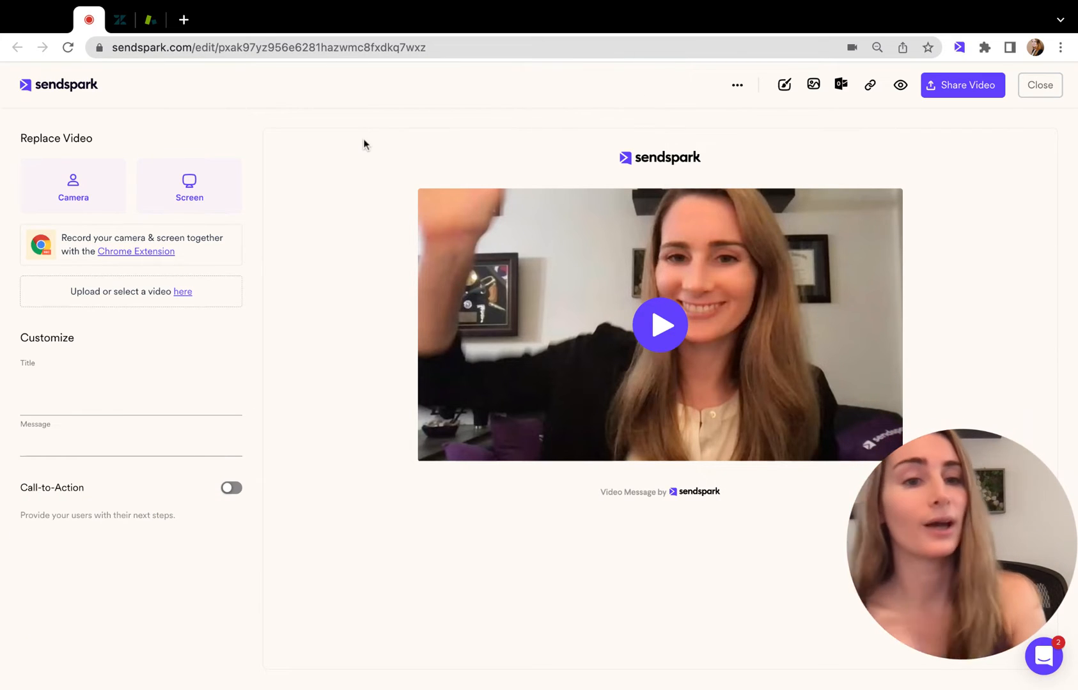
left_click(78, 377)
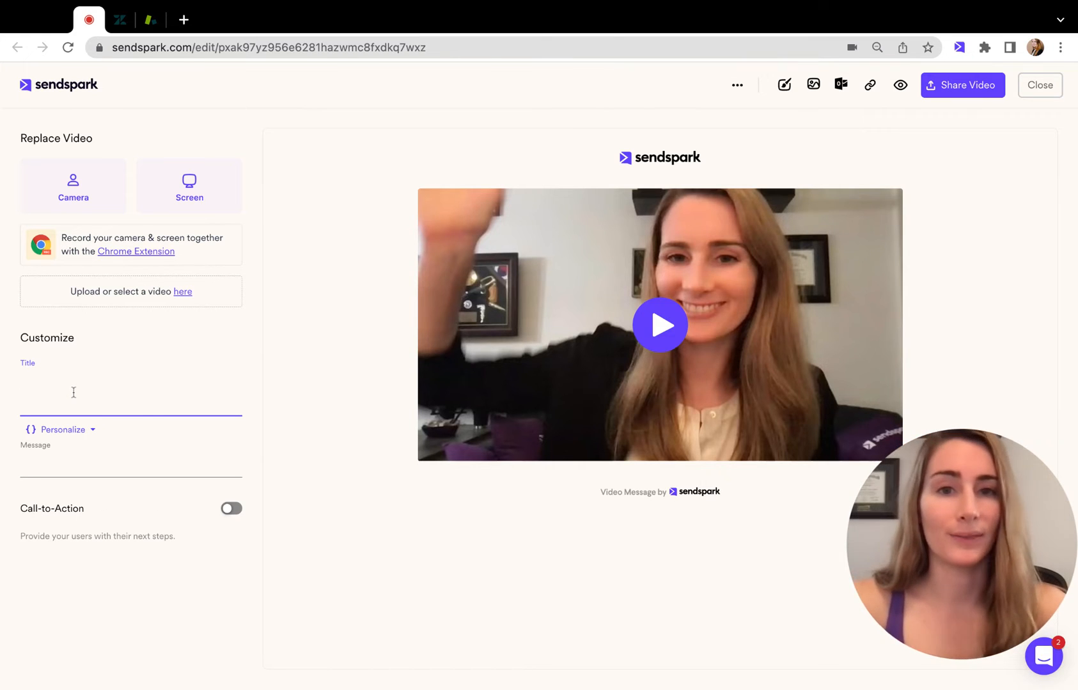
type("Hi")
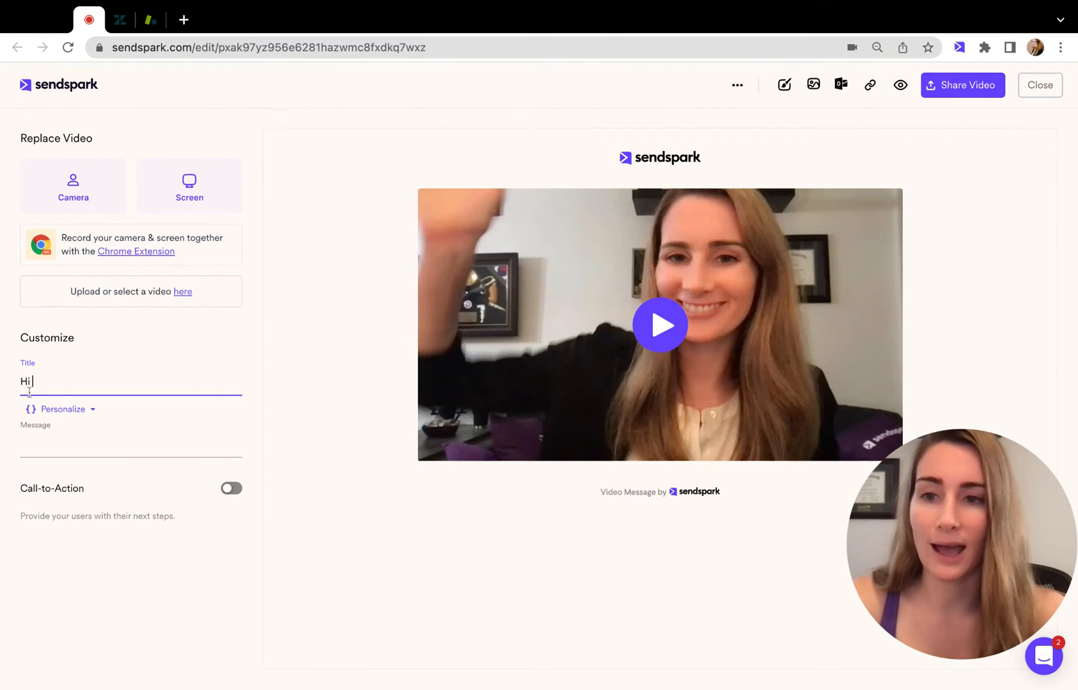
left_click(57, 412)
left_click(68, 321)
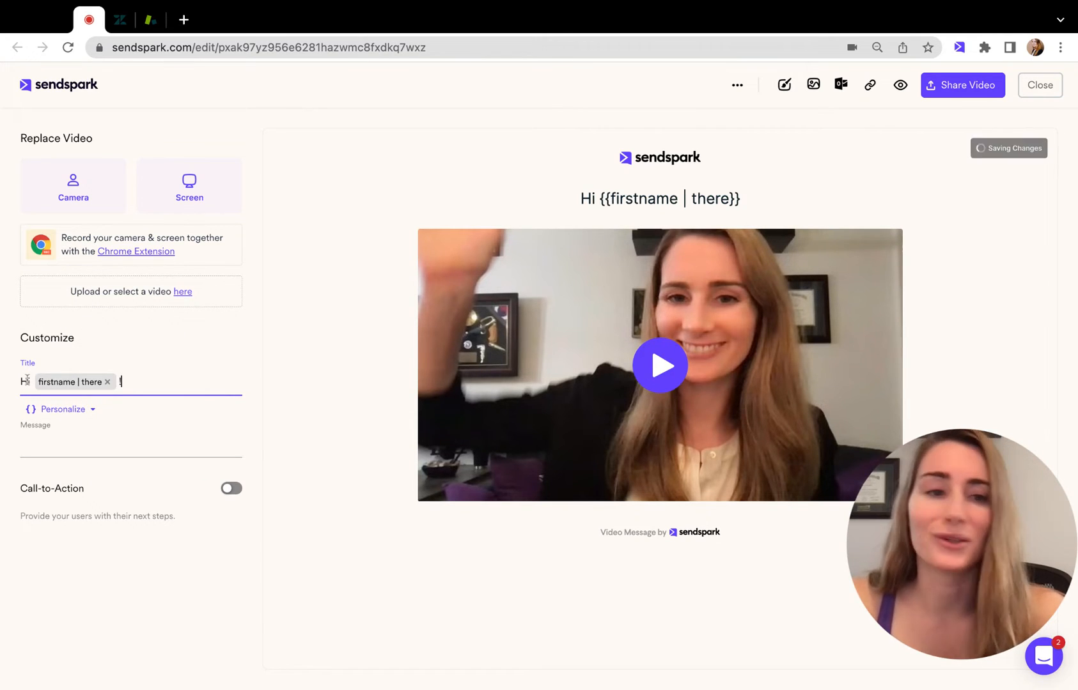
Set the video message to "Would love to show how we can help {{companyname | your company}}..." using the company-name merge tag.
left_click(36, 437)
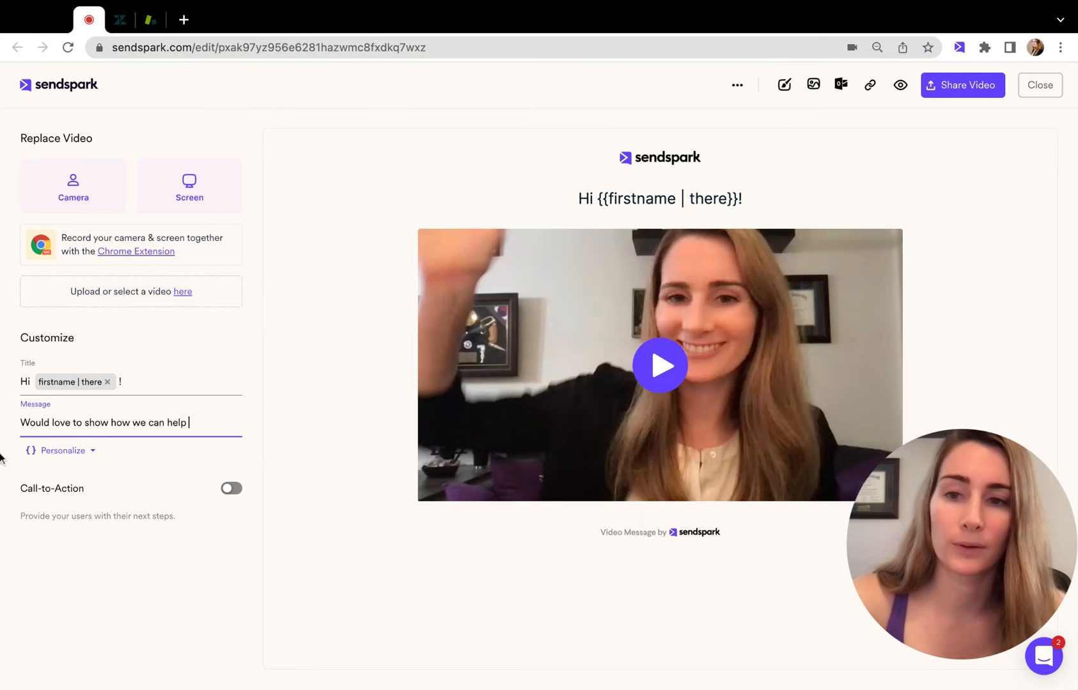
left_click(63, 451)
left_click(86, 388)
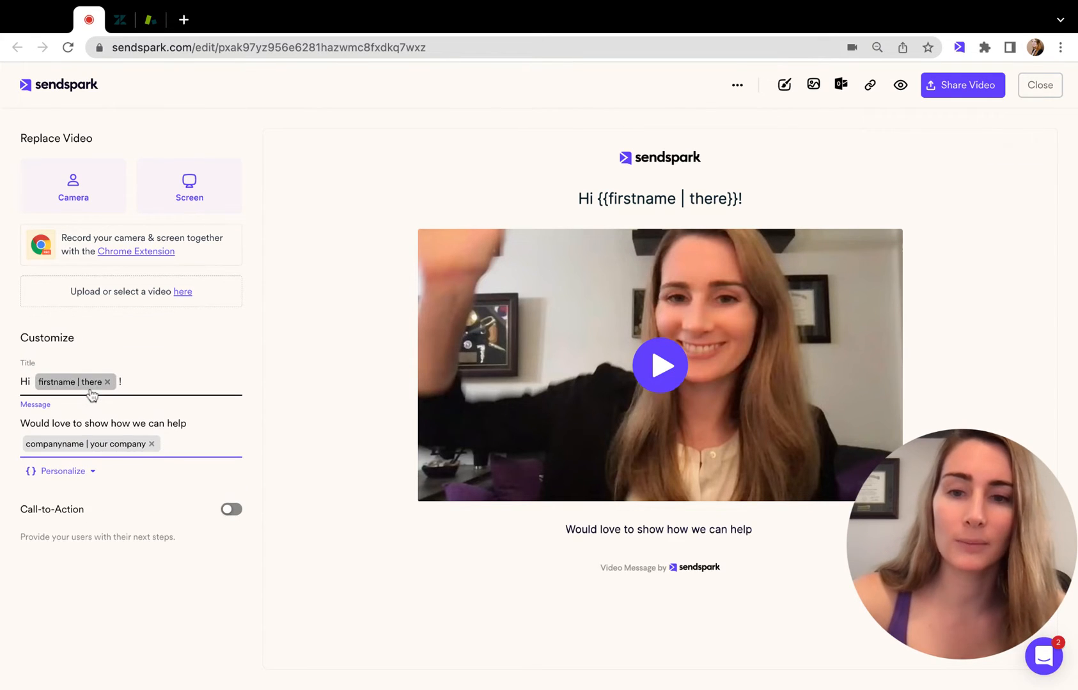
type("...")
Enable the video's call-to-action and set its button text to "Schedule an Onboarding Call".
left_click(231, 510)
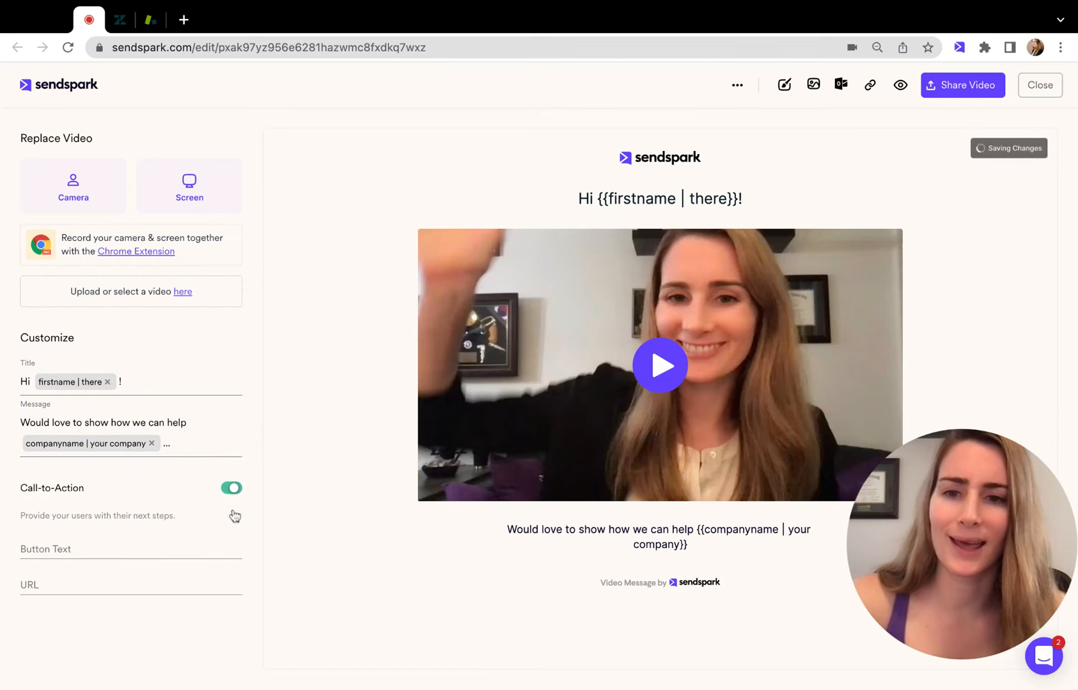
left_click(149, 544)
type("Sche")
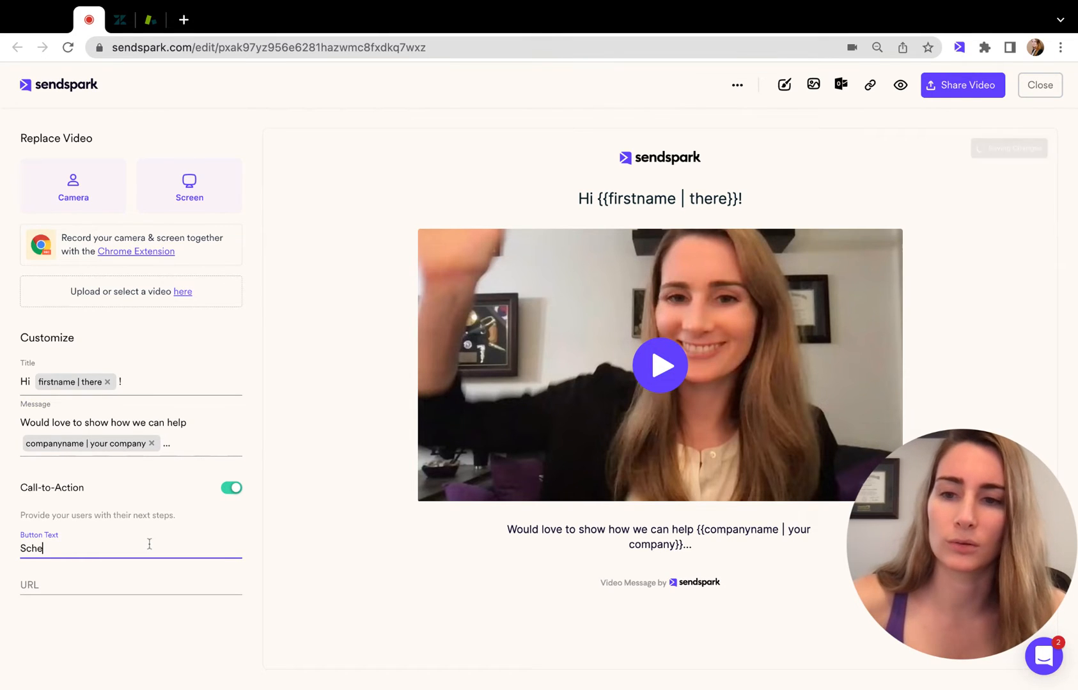
type("dule an Onboarding Call")
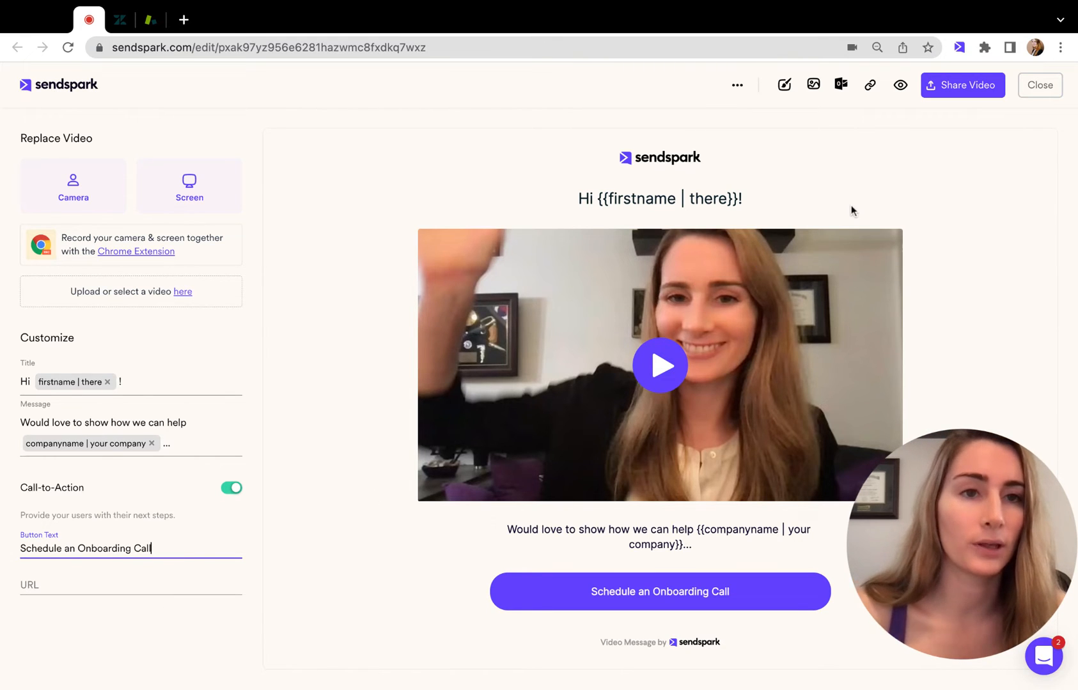
From the video's sharing options, customize the thumbnail with the caption "Welcome {{firstname | there}}!" using the first-name merge tag.
left_click(969, 90)
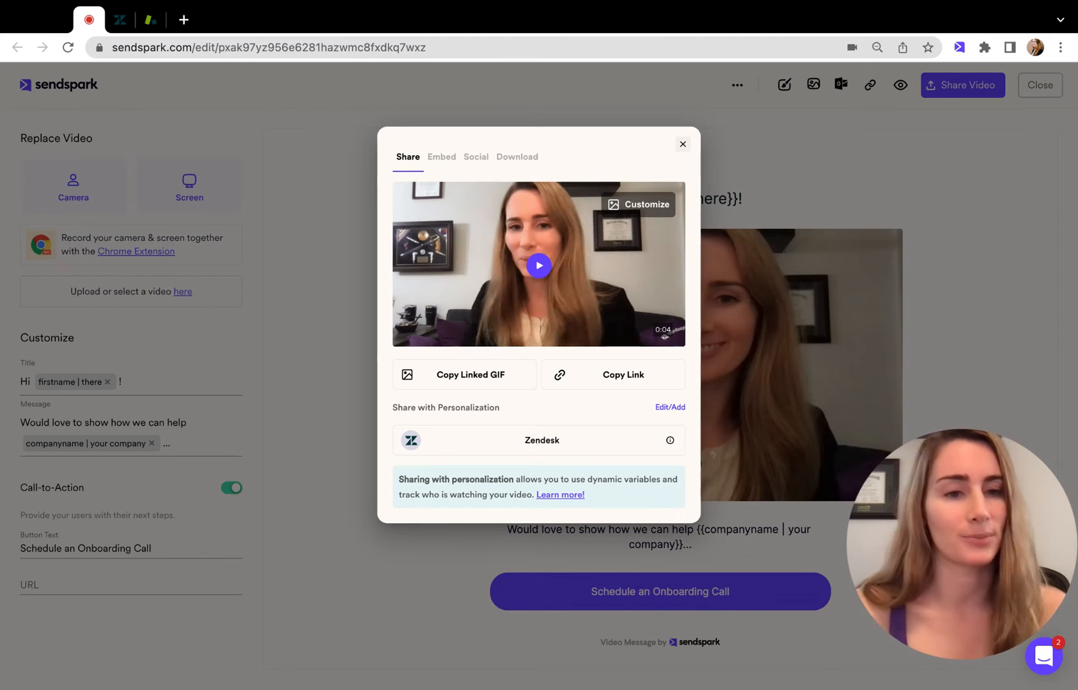
left_click(655, 205)
left_click(464, 454)
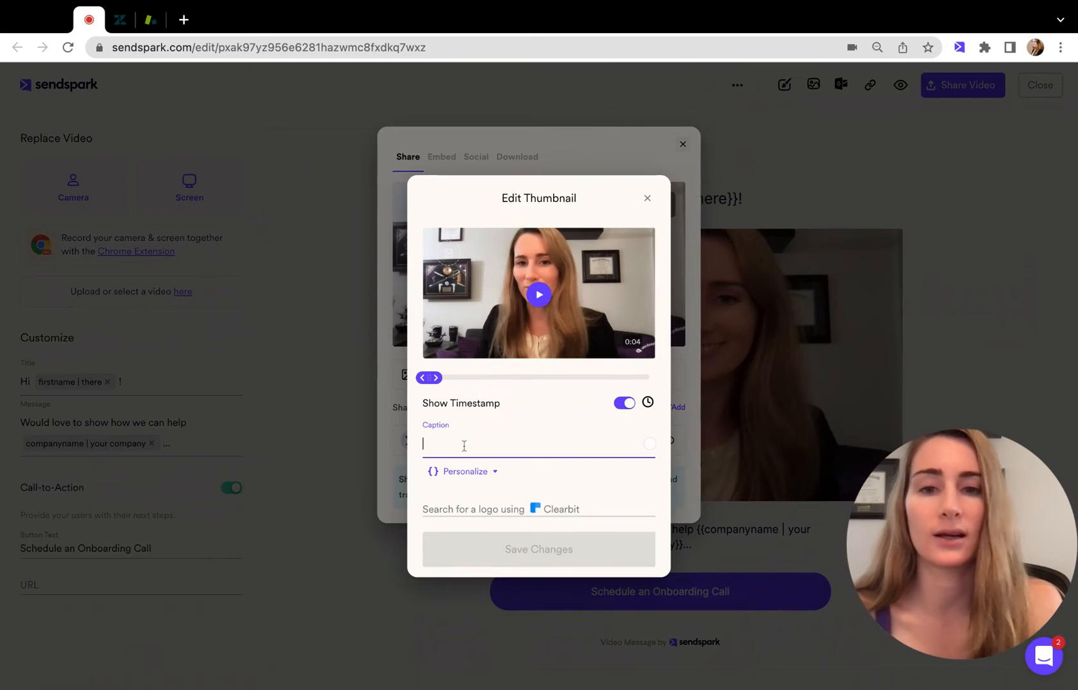
type("W")
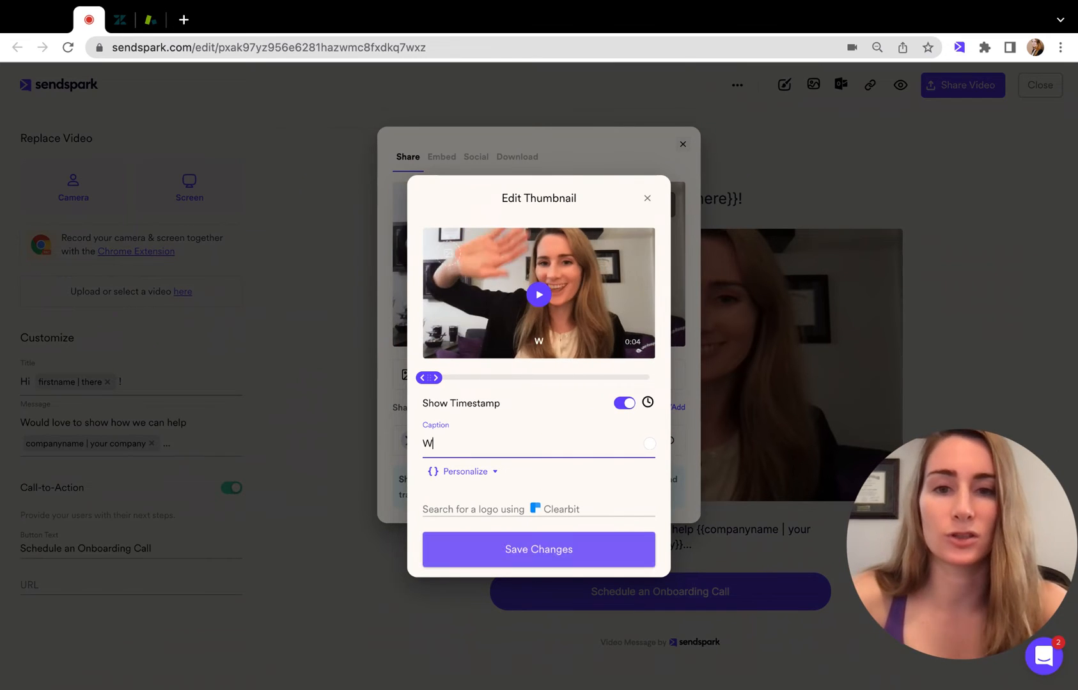
type("elcome")
left_click(459, 472)
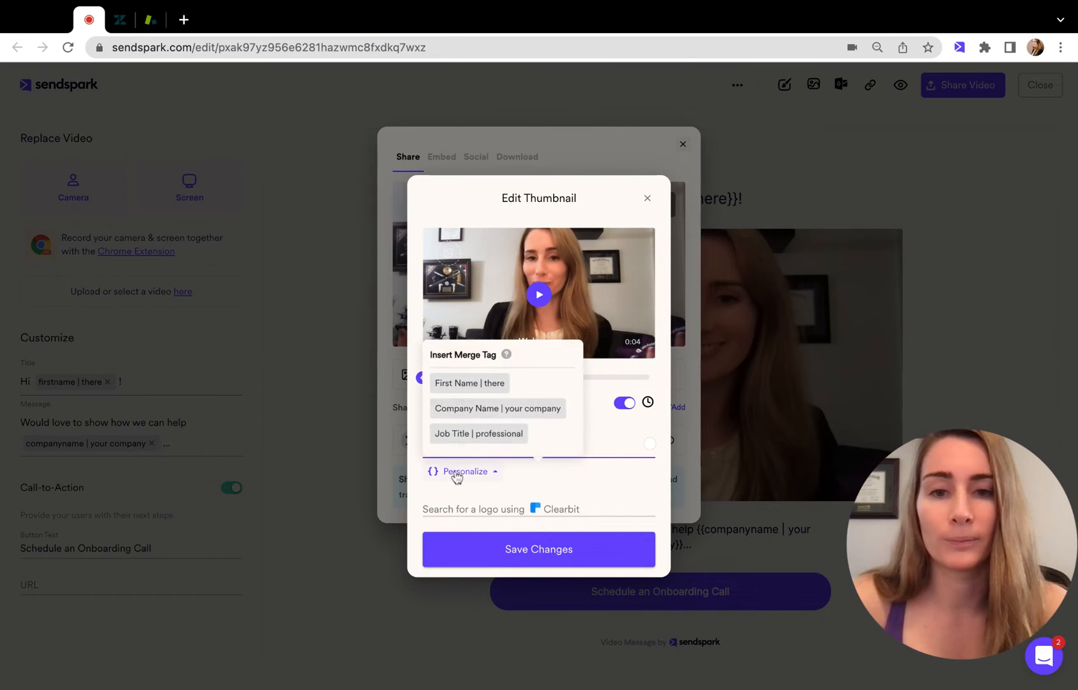
left_click(493, 383)
type("!")
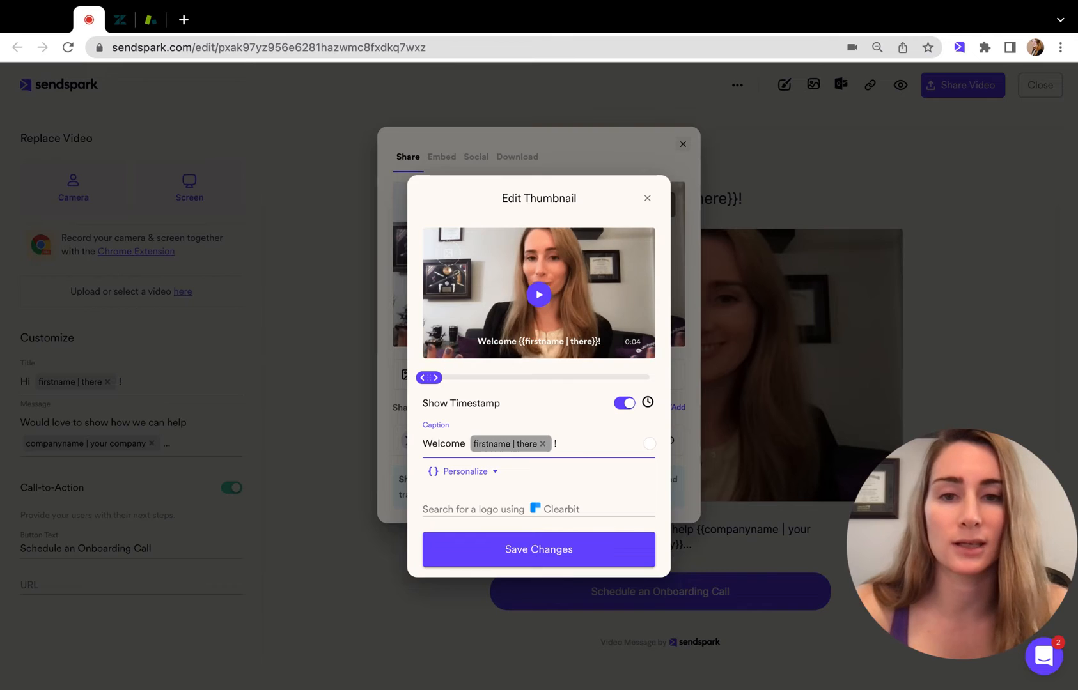
Set the caption merge tag's fallback text to "to Sendspark" and save the thumbnail changes.
left_click(515, 446)
double_click(502, 415)
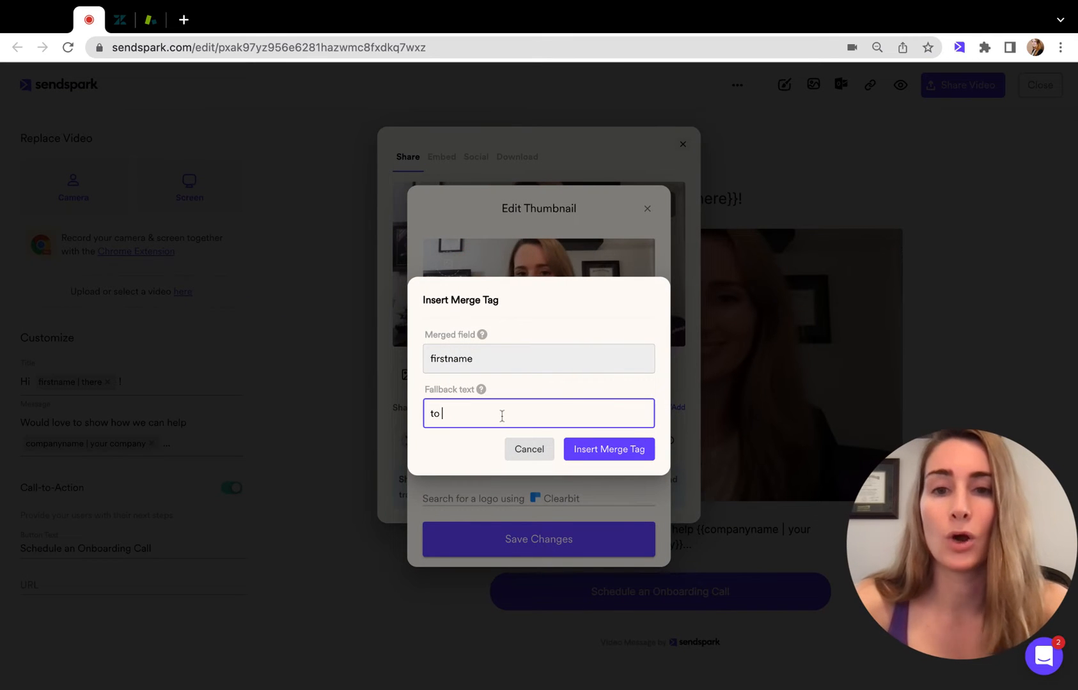
type("to Sendspark")
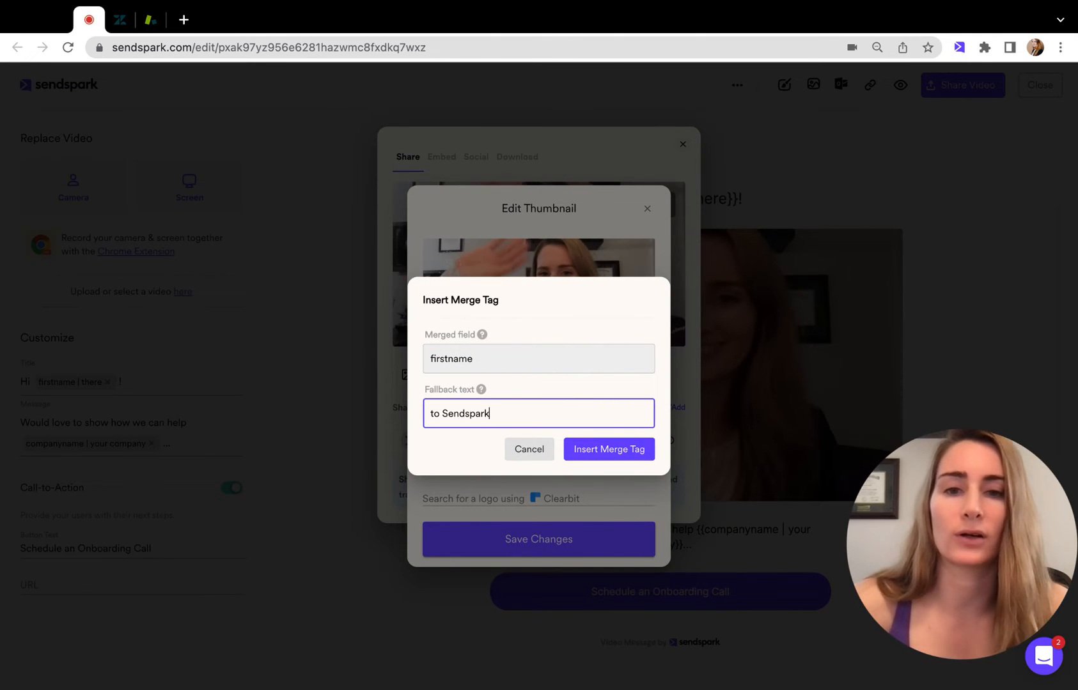
left_click(592, 449)
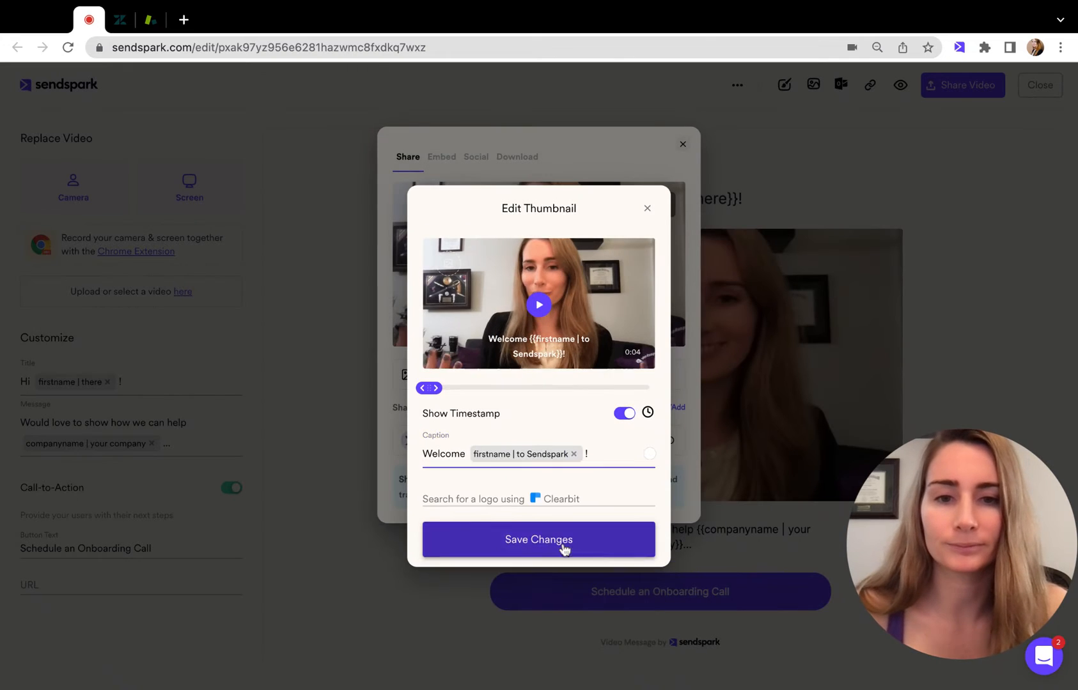
left_click(562, 548)
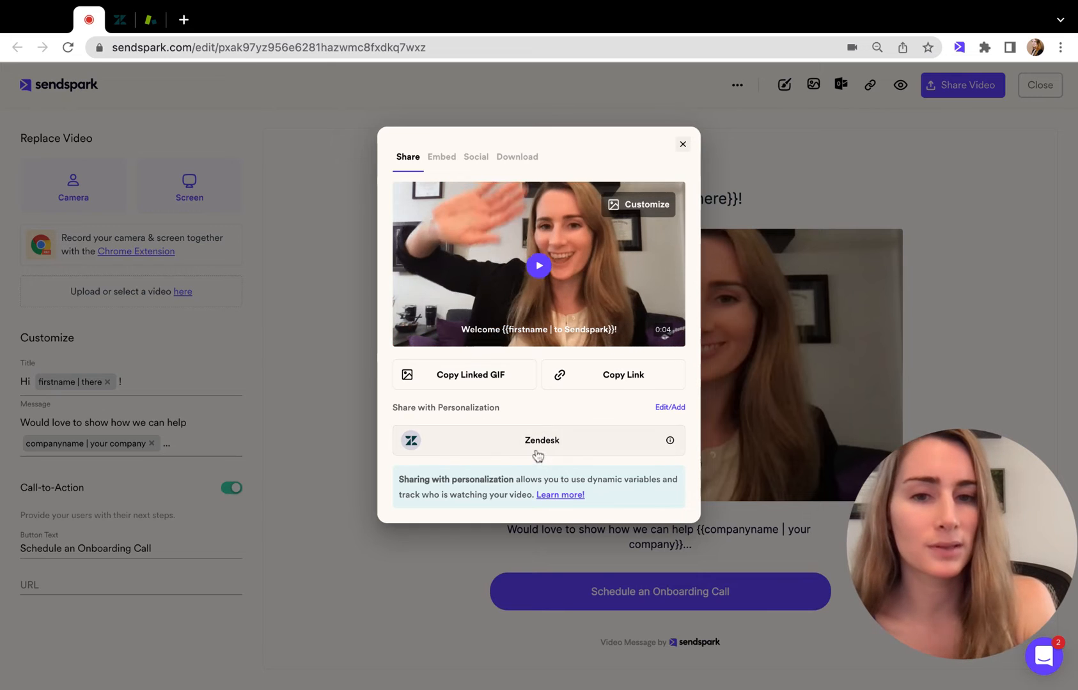
Review the available personalization shortcuts and copy the video's personalized Zendesk code.
left_click(668, 408)
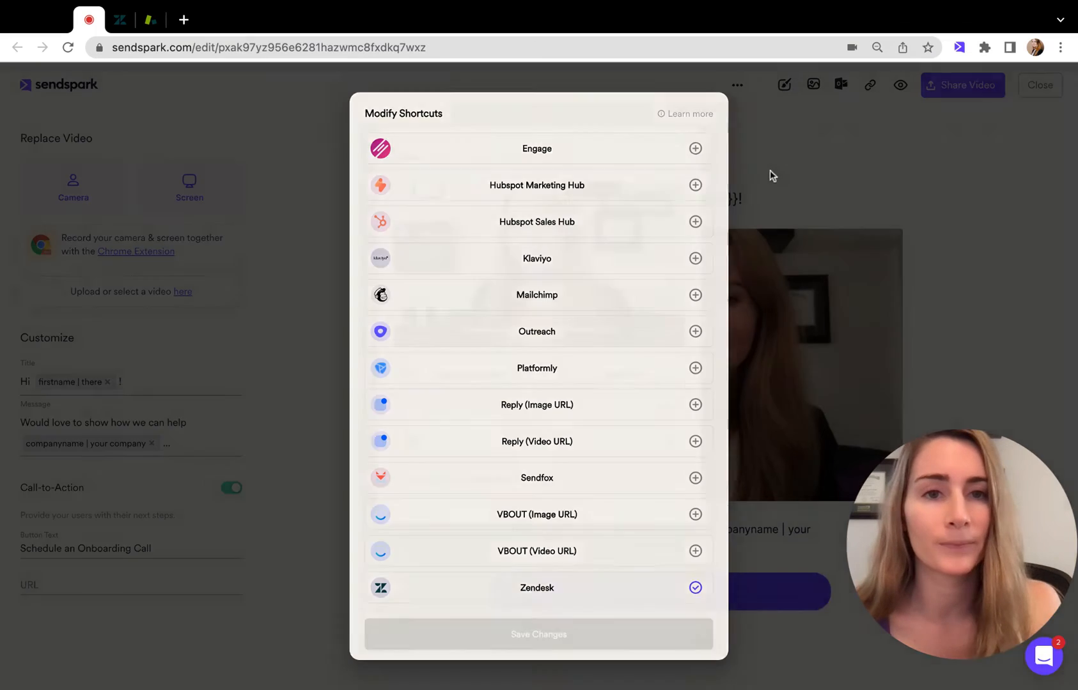
left_click(770, 171)
left_click(528, 446)
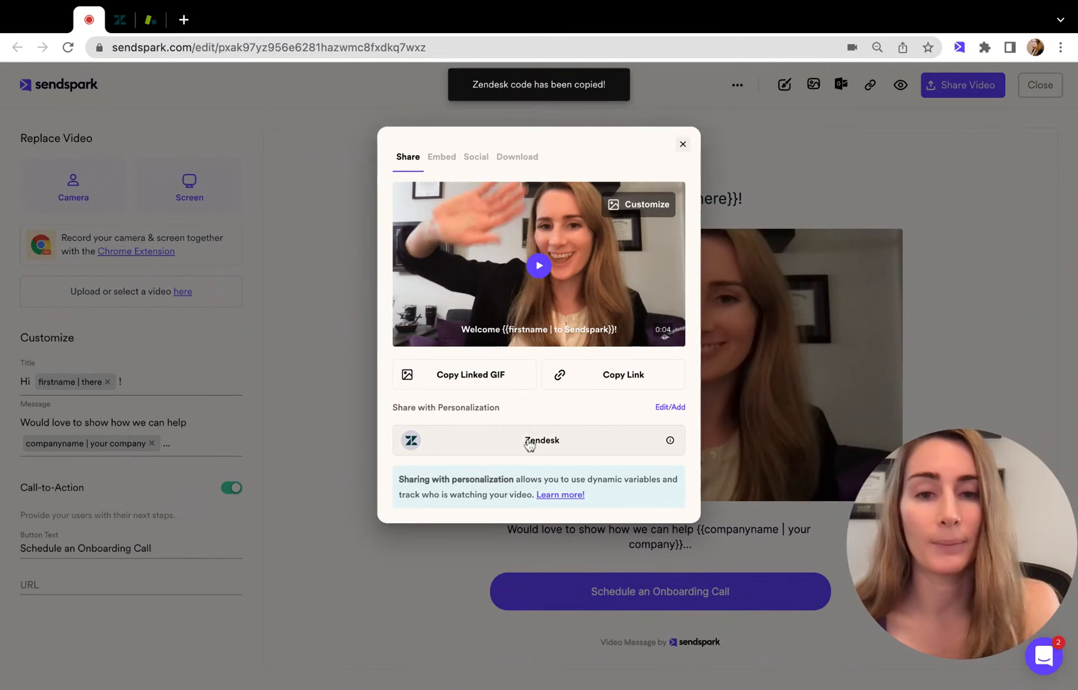
Switch to the Zendesk macros page and start a new macro named "Personalized Video".
left_click(117, 23)
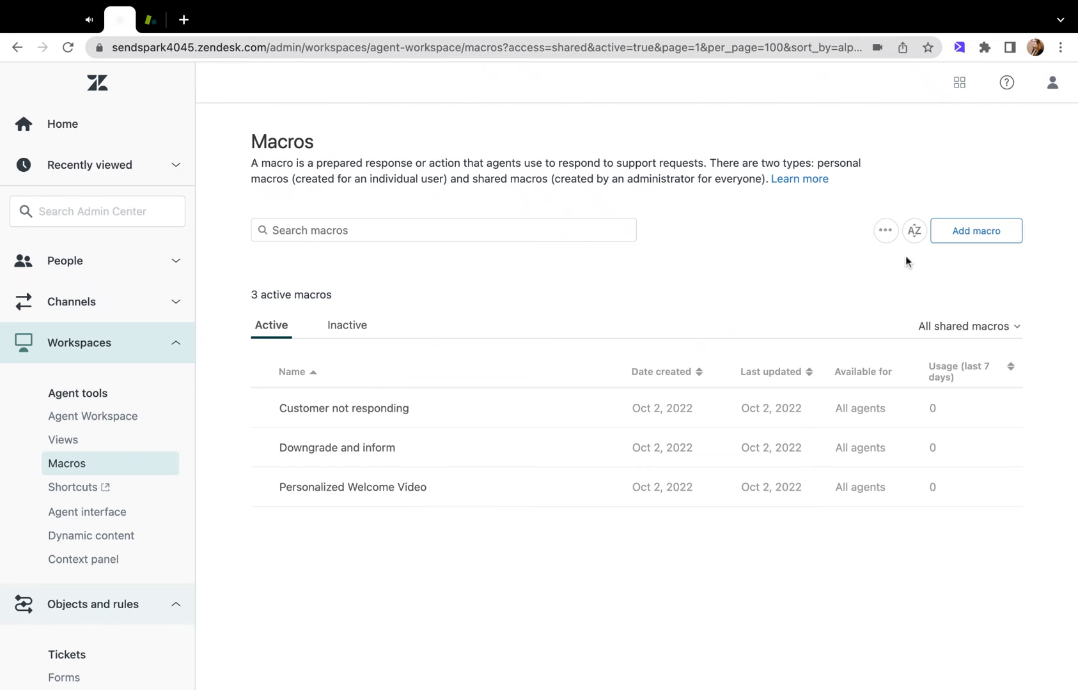
left_click_drag(1065, 508, 905, 515)
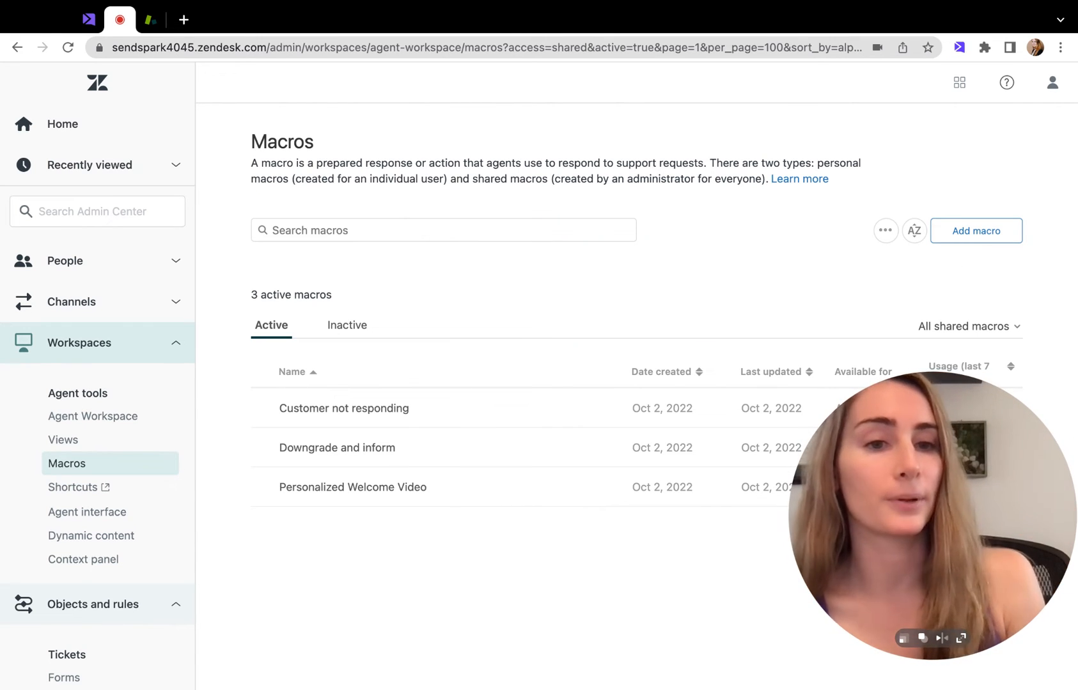
left_click(978, 240)
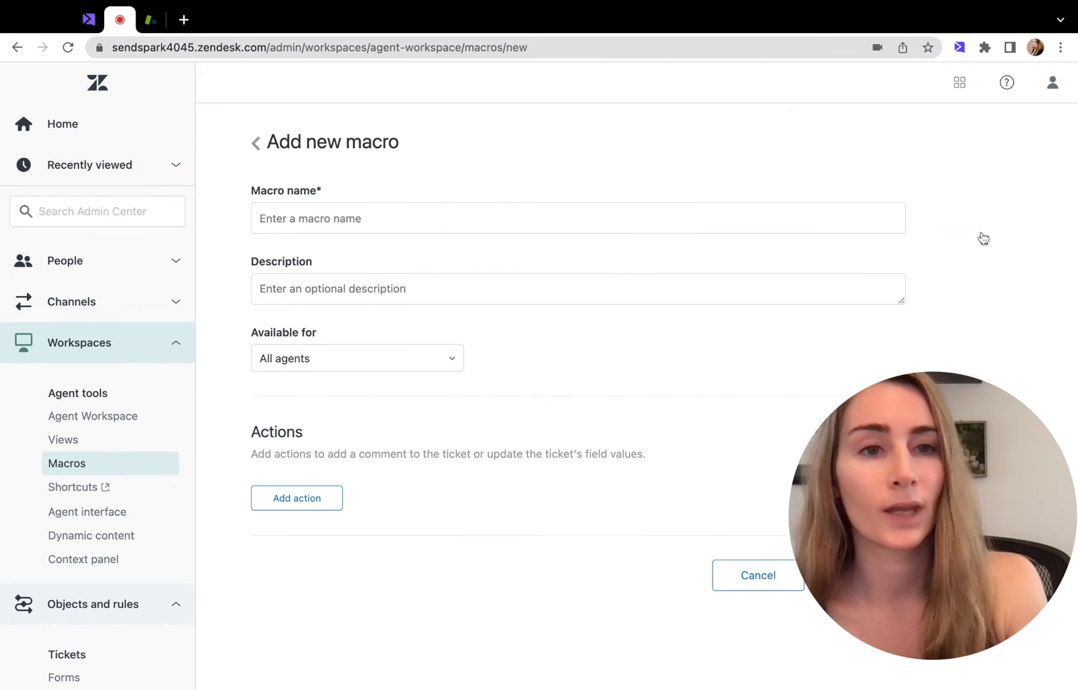
left_click(360, 225)
type("Personalized Video")
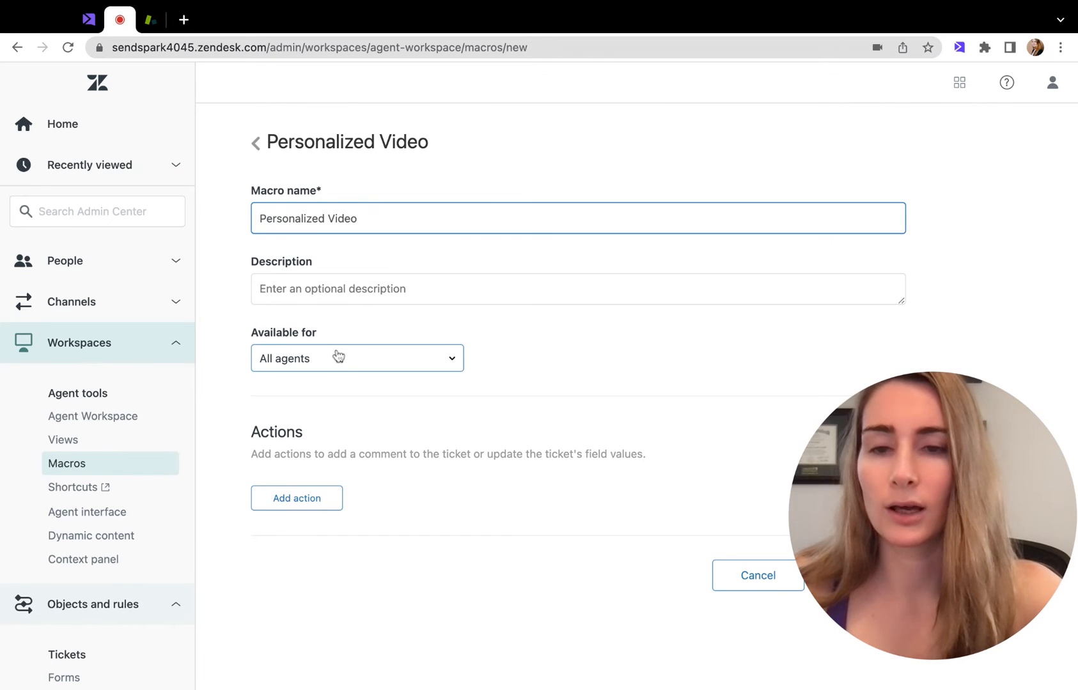
Add a Comment/description action to the macro and paste the copied Sendspark video into its rich content.
left_click(310, 500)
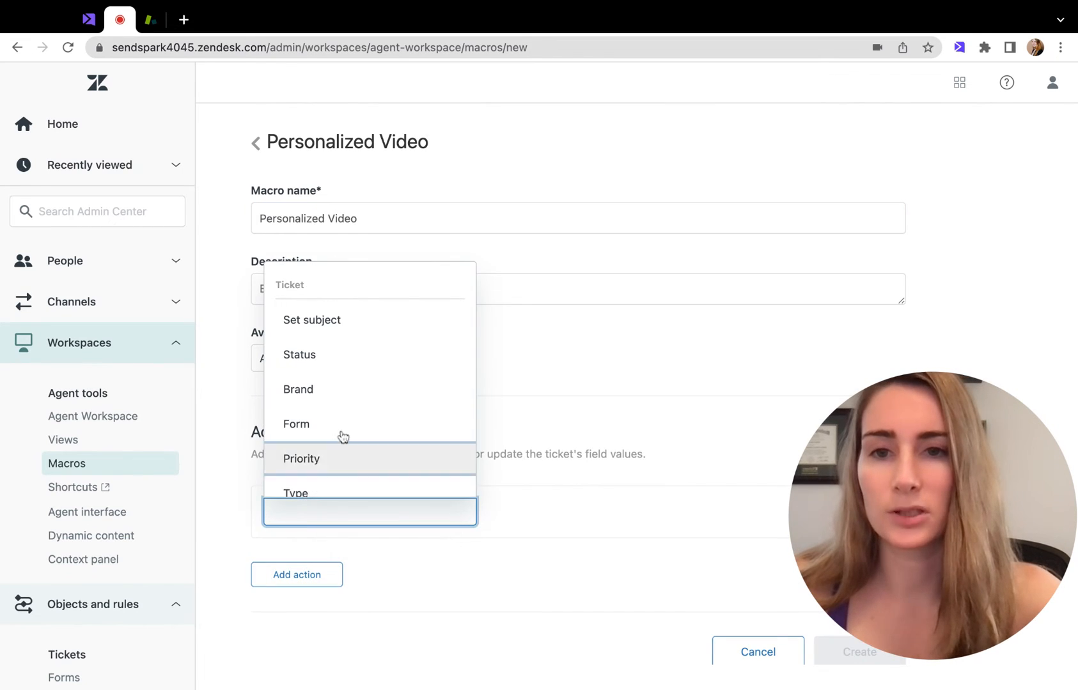
scroll(340, 441, "down", 5)
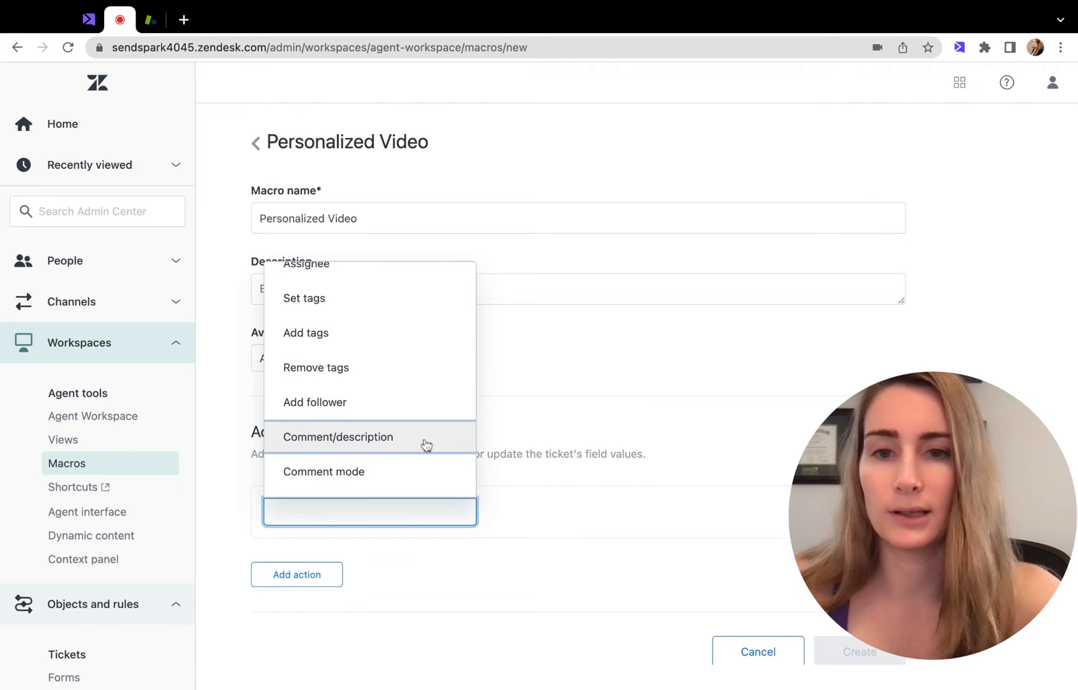
left_click(426, 445)
scroll(550, 409, "down", 2)
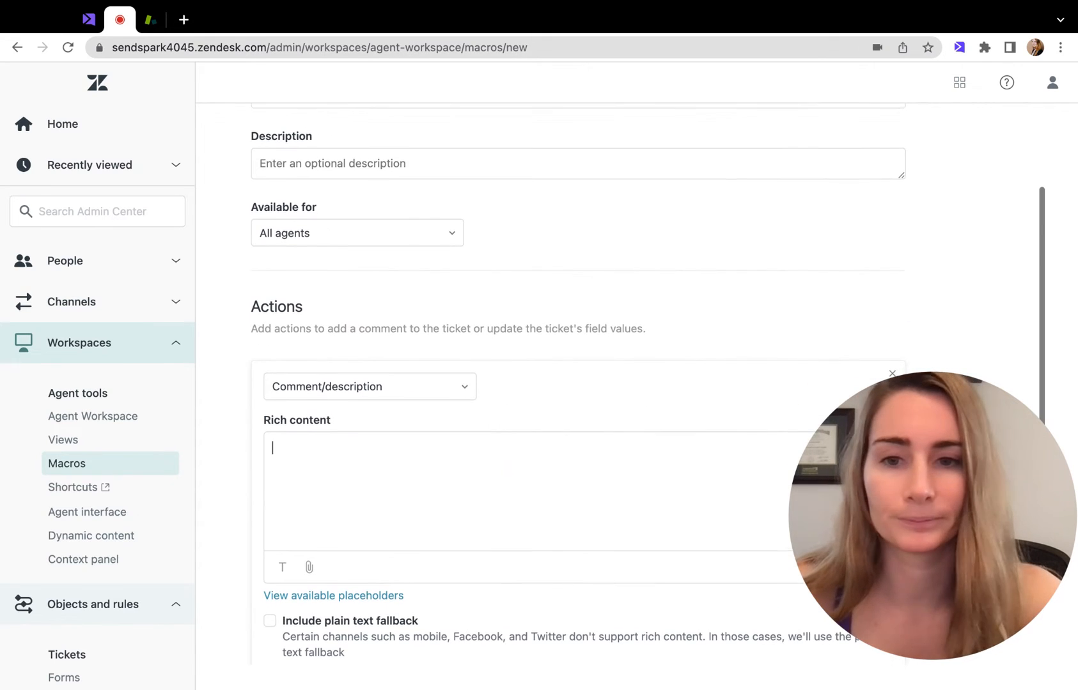
key("super+v")
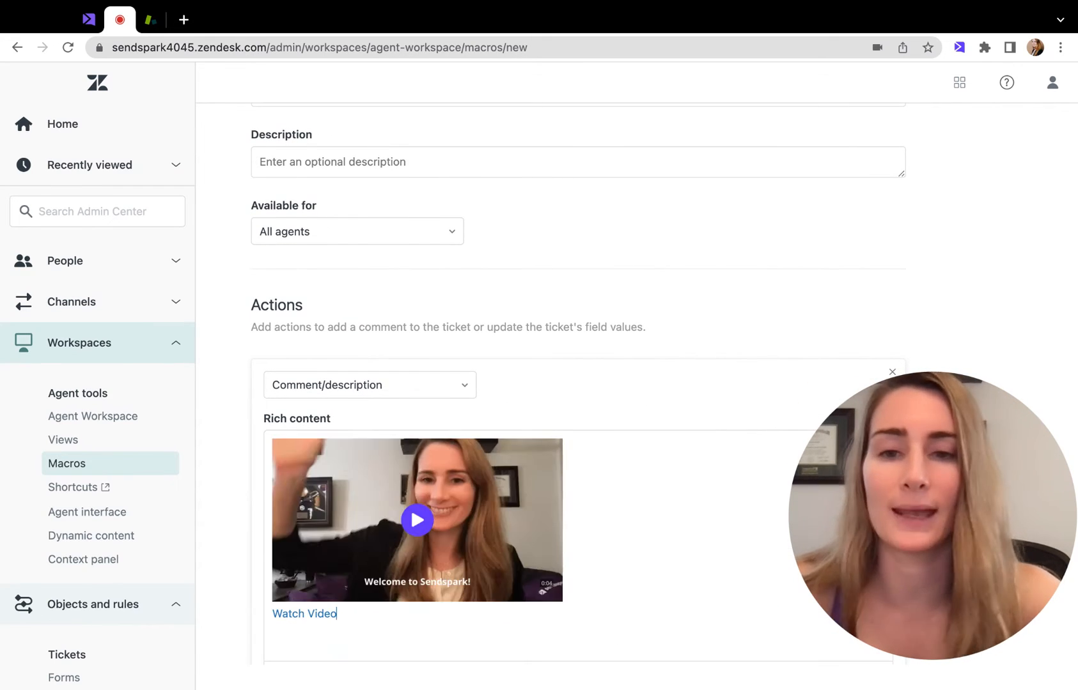
scroll(356, 512, "down", 1)
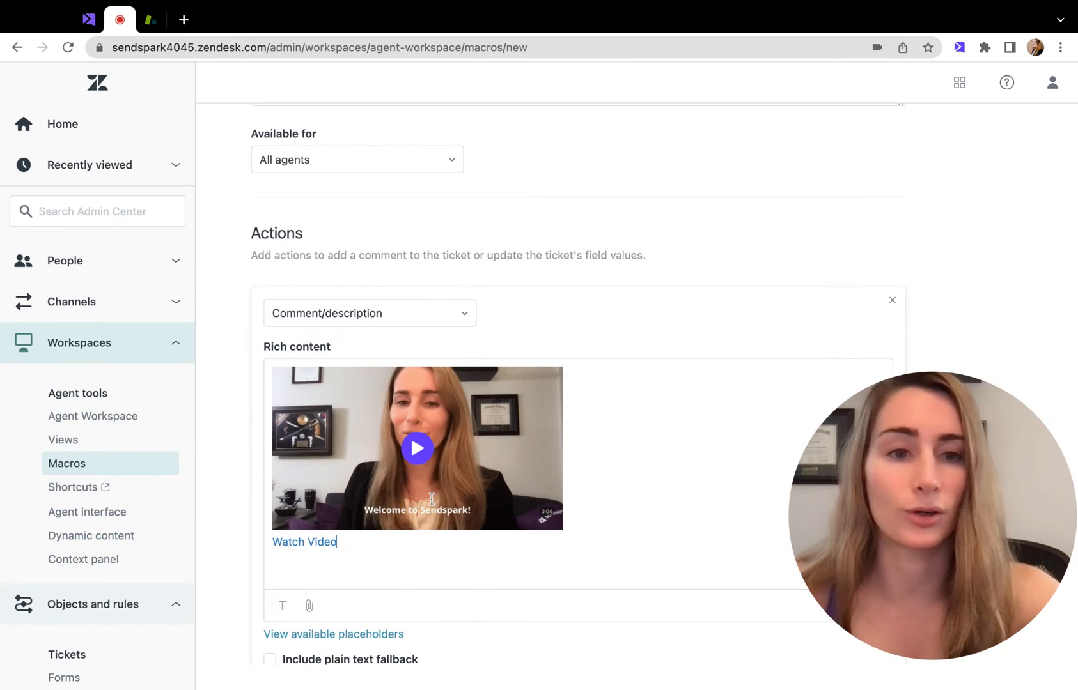
scroll(431, 498, "down", 1)
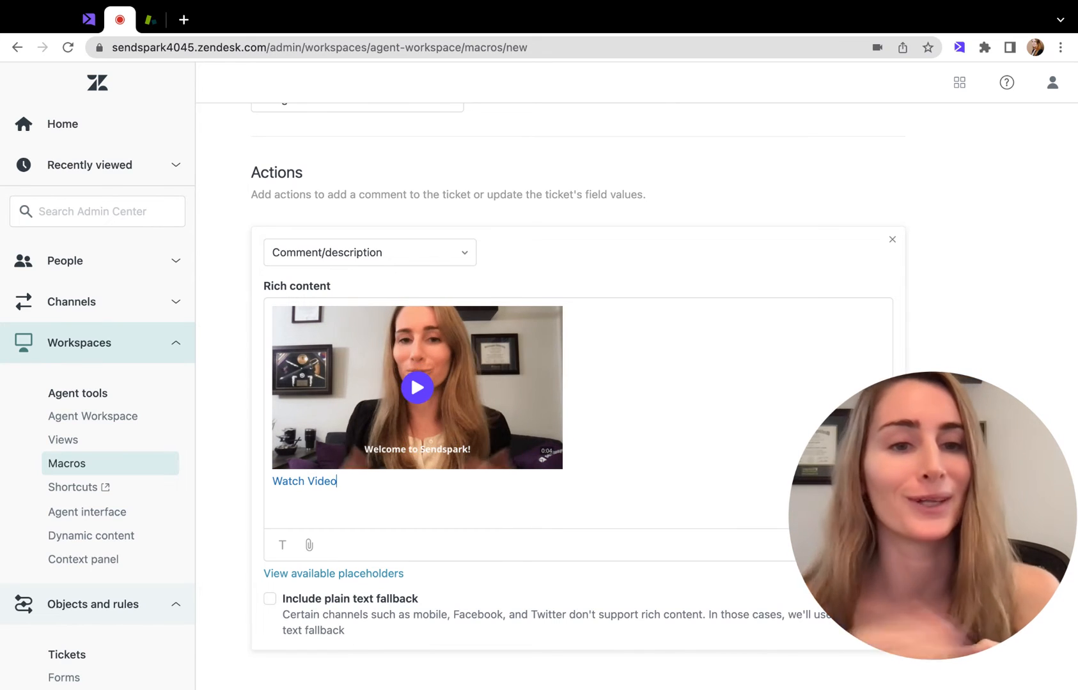
scroll(490, 414, "down", 1)
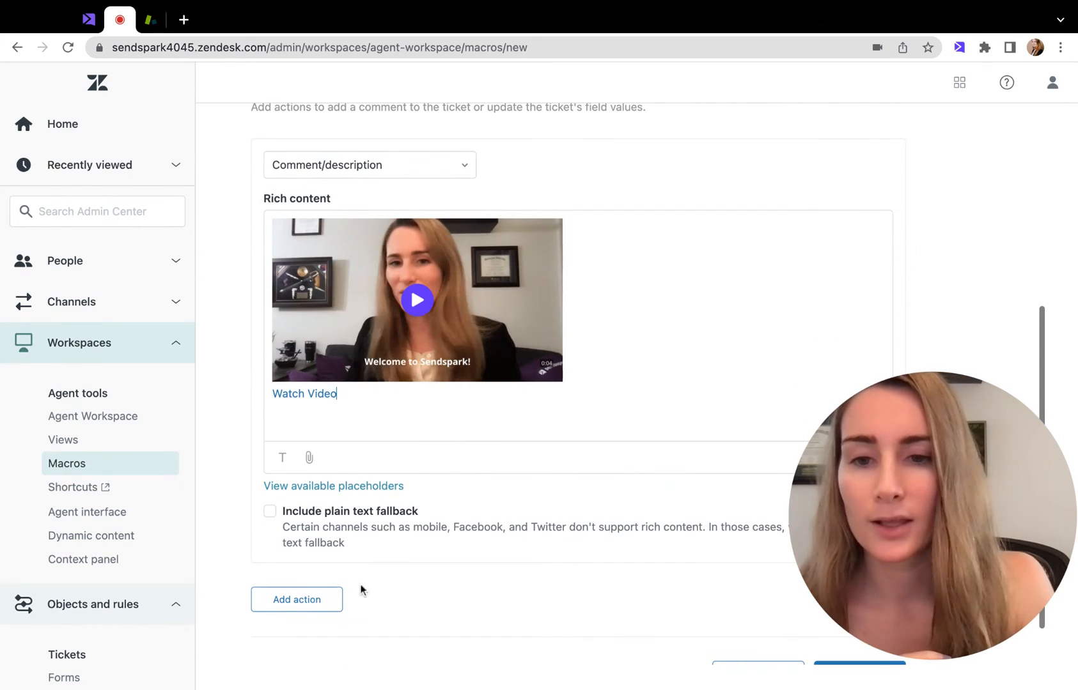
scroll(383, 588, "down", 1)
left_click_drag(883, 432, 883, 124)
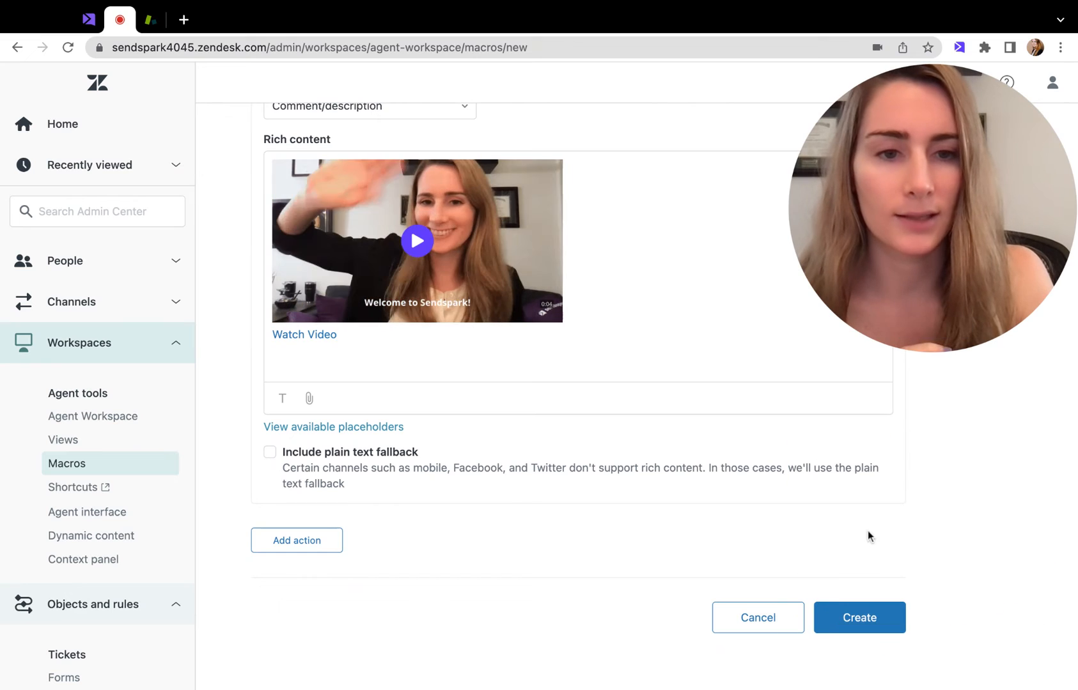
Create the Personalized Video macro and switch to the Zendesk agent workspace.
left_click(859, 616)
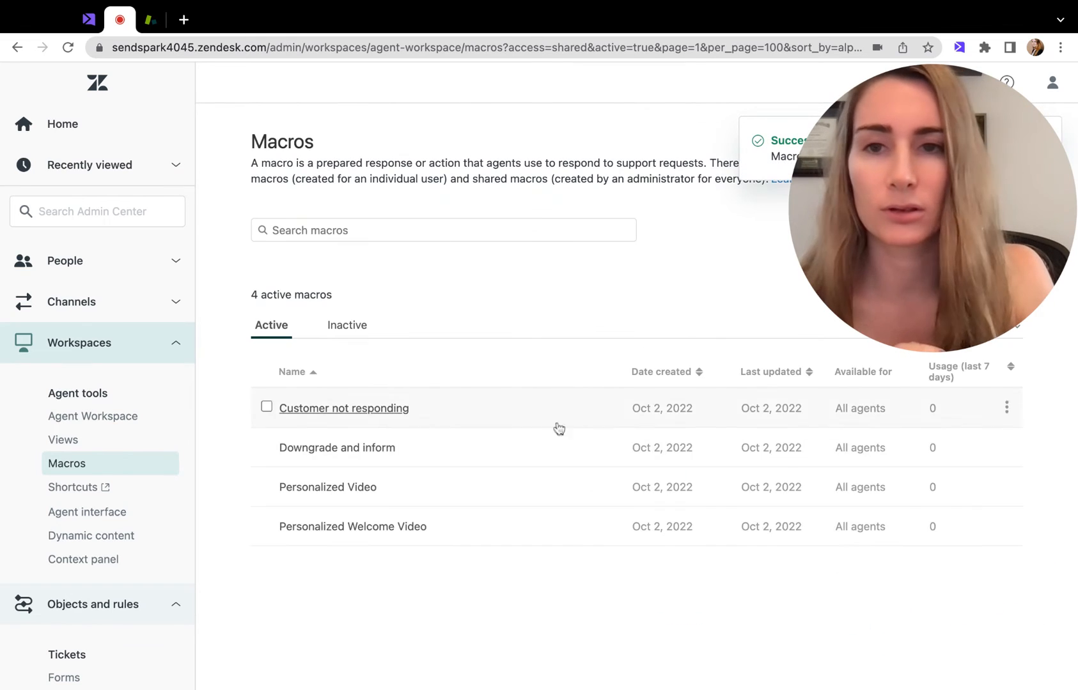
left_click(152, 20)
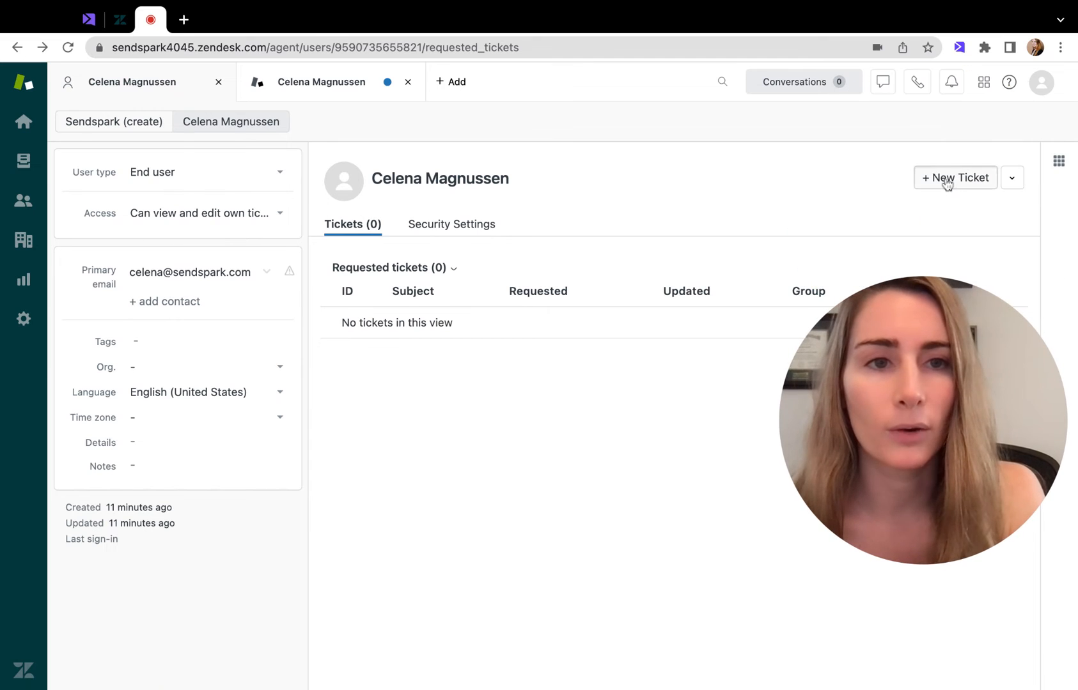
Start a new ticket from the customer's profile and apply the Personalized Welcome Video macro to it.
left_click(947, 181)
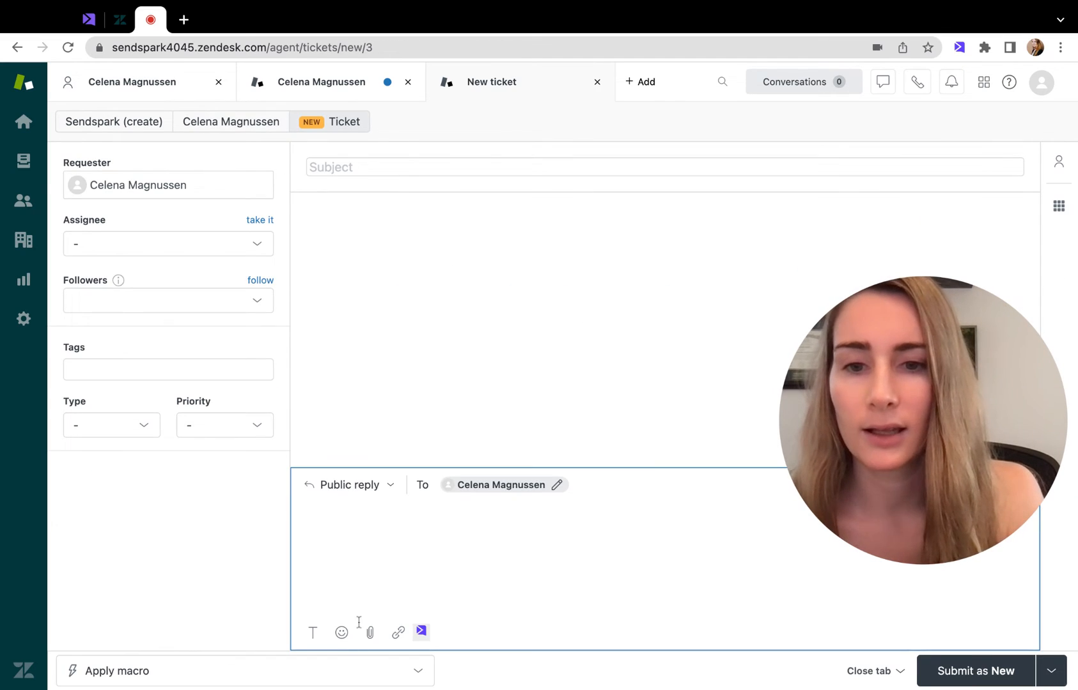
left_click(344, 671)
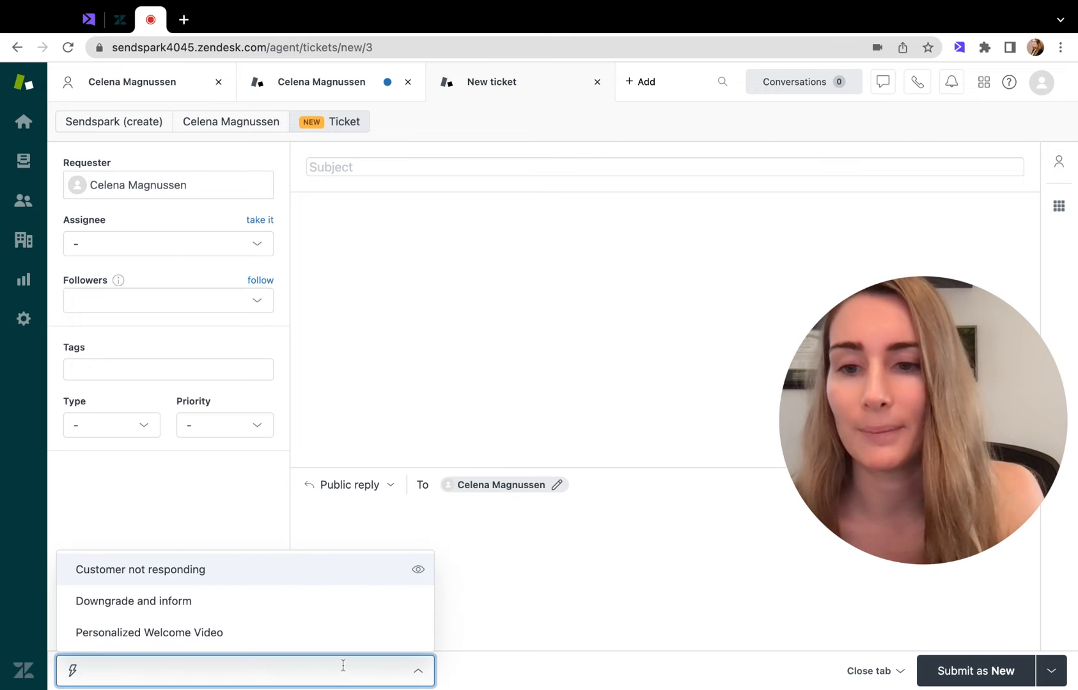
left_click(150, 632)
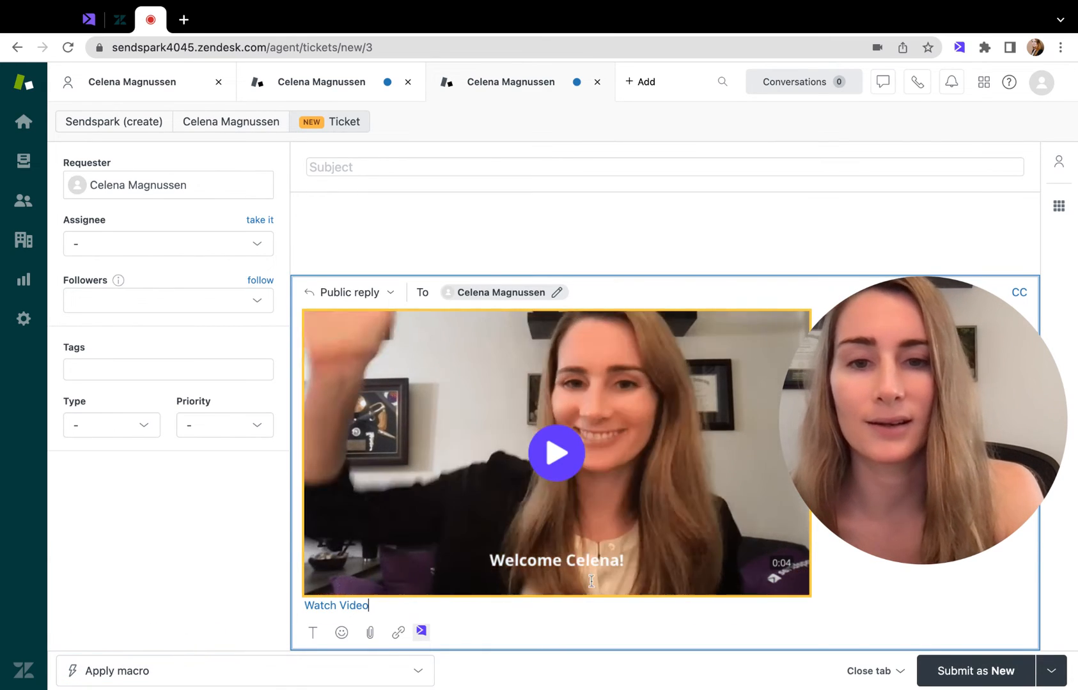
Open the reply's Watch Video link, examine the personalized greeting and the "your company" fallback text, and return to the ticket.
left_click(340, 604)
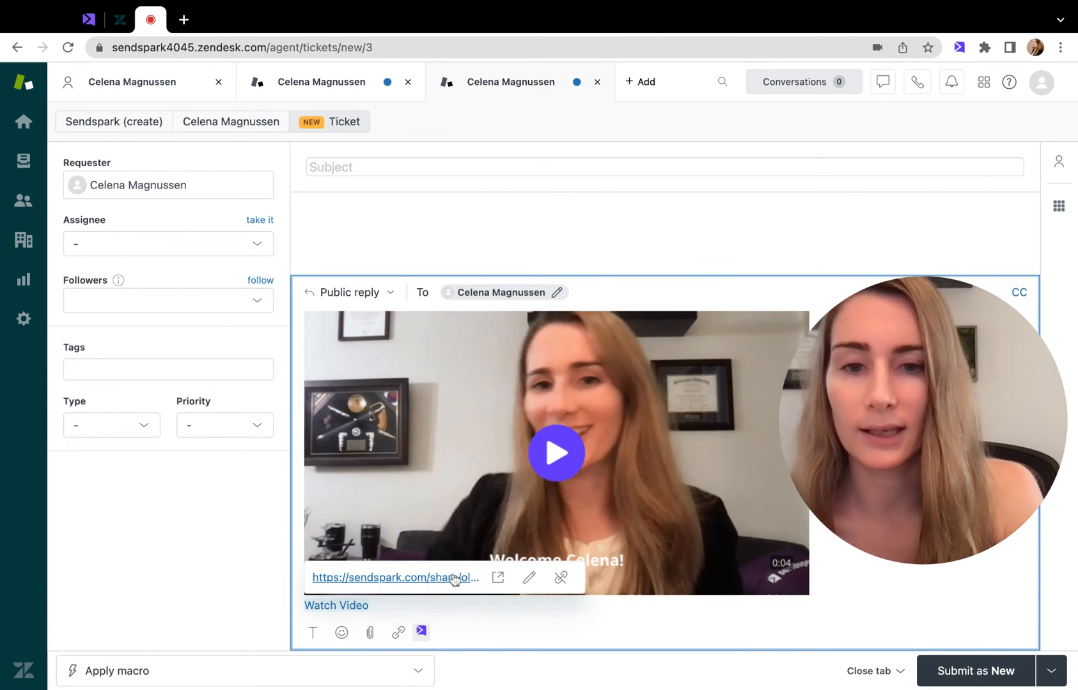
left_click(450, 578)
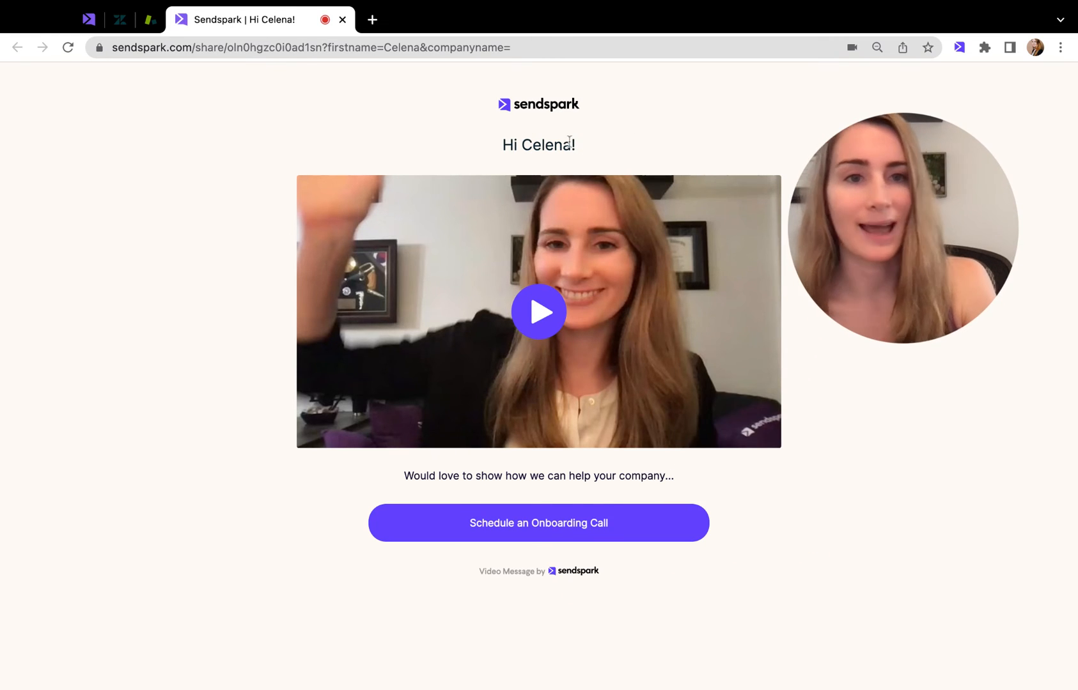
left_click_drag(597, 476, 674, 477)
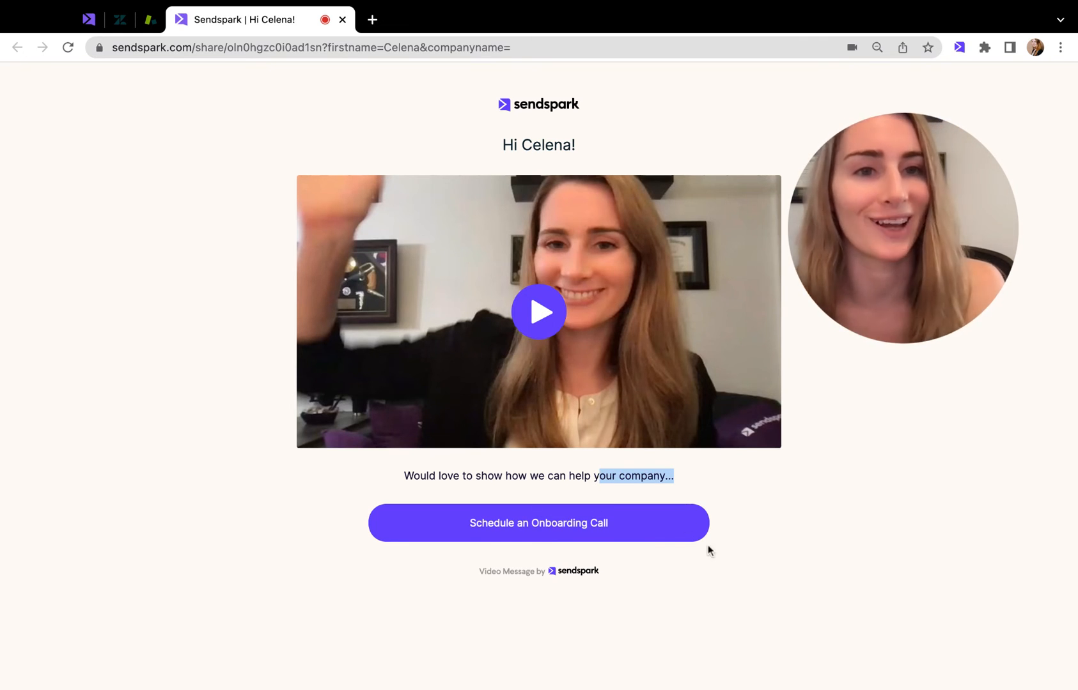
left_click(633, 484)
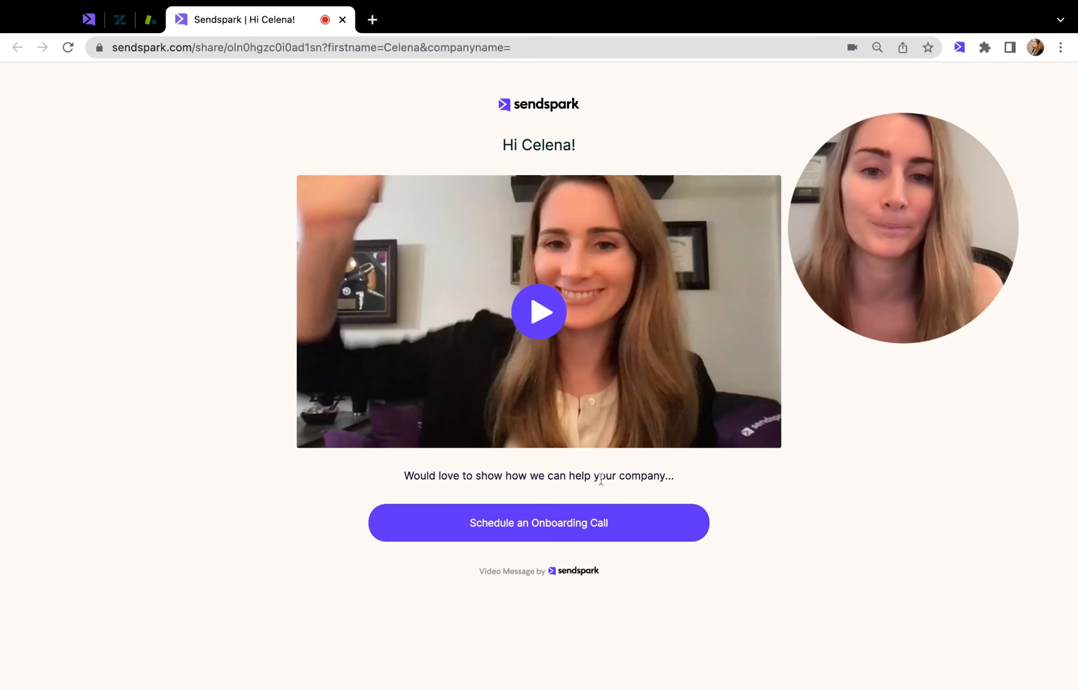
left_click_drag(597, 479, 594, 477)
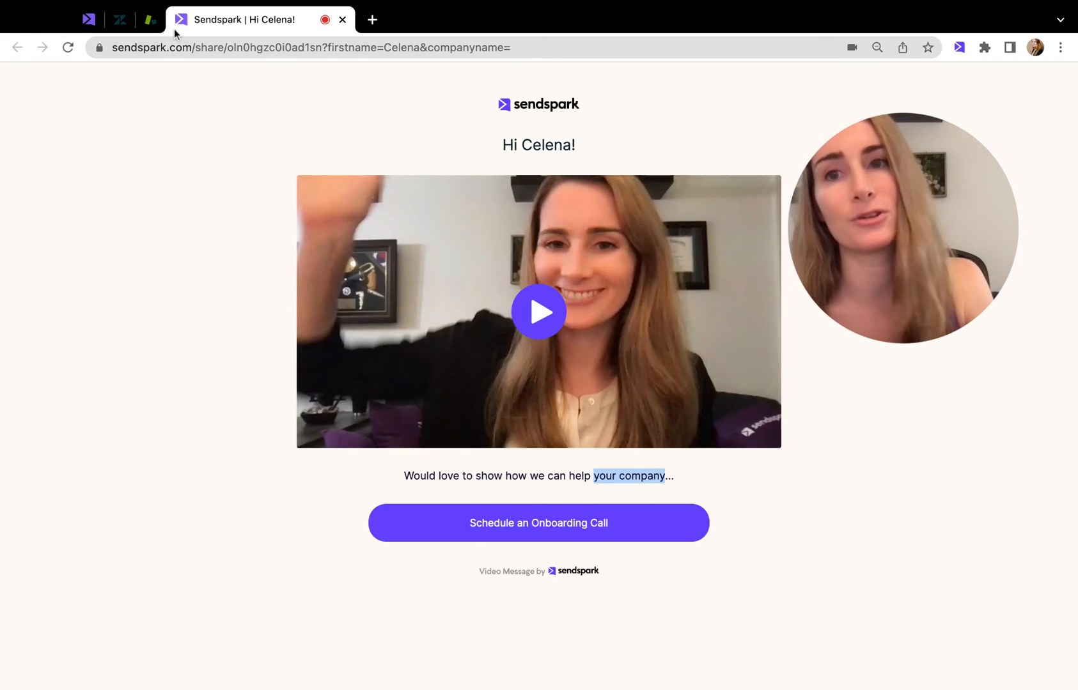
left_click(151, 24)
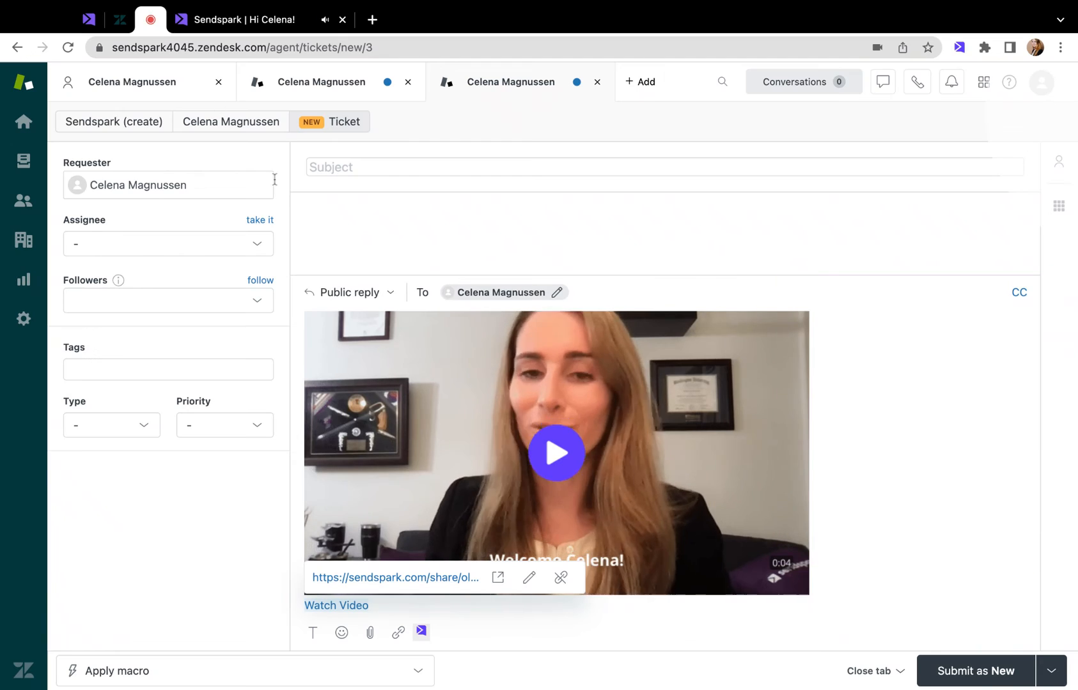
Delete the video and its link from the ticket's public reply and open the Sendspark tool in the reply editor.
left_click(830, 534)
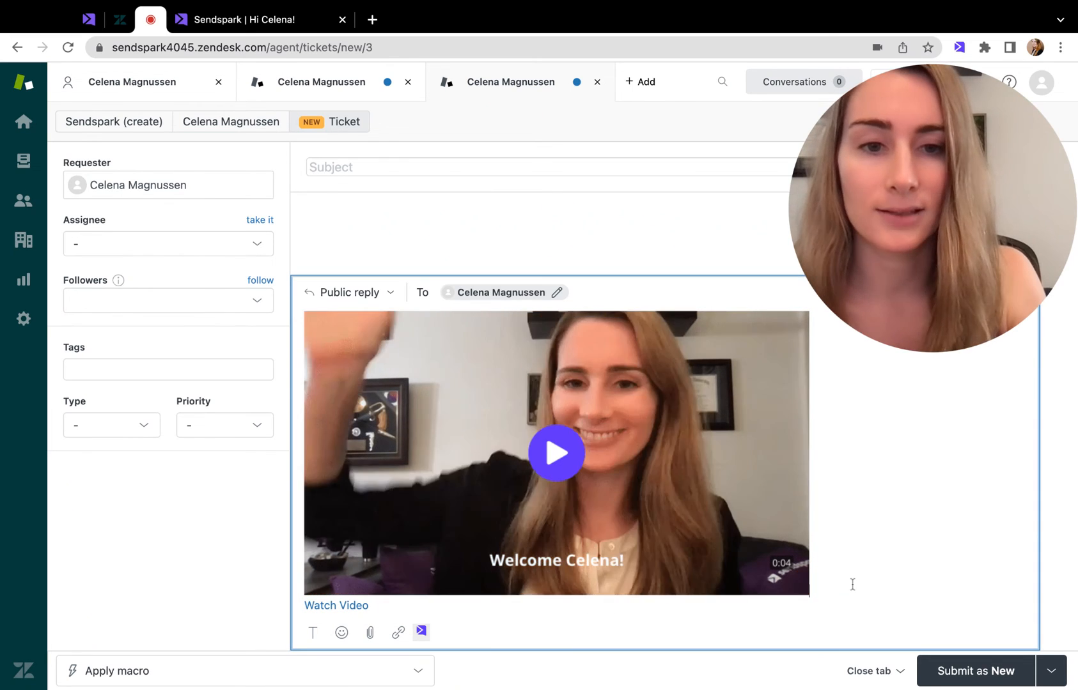
left_click_drag(544, 606, 396, 457)
key("BackSpace")
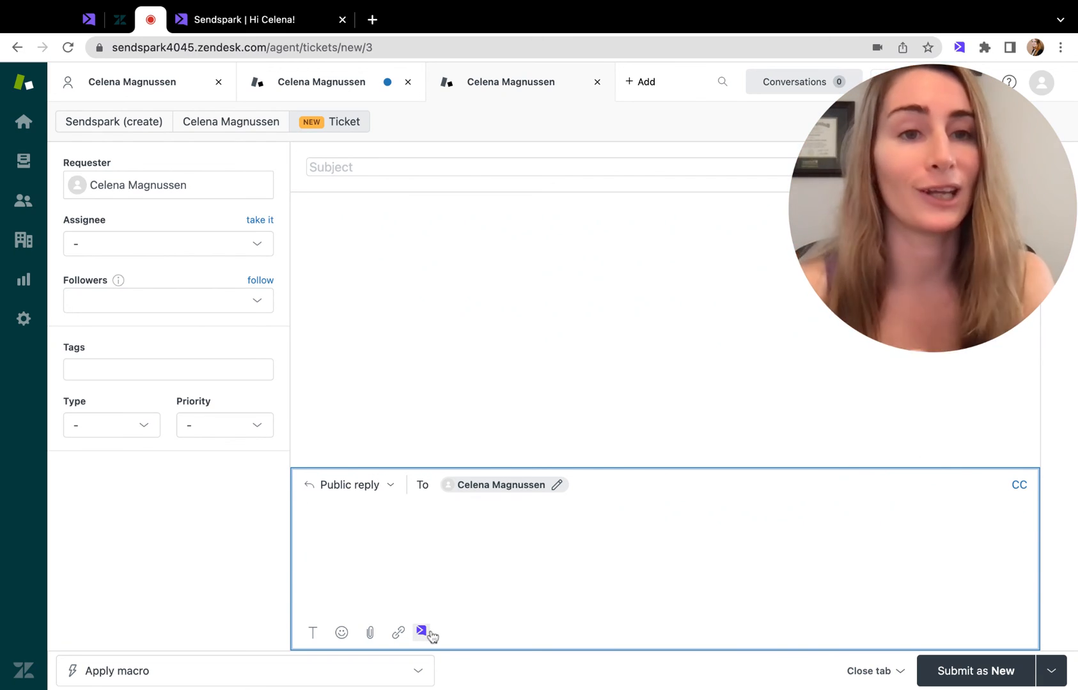
left_click(428, 634)
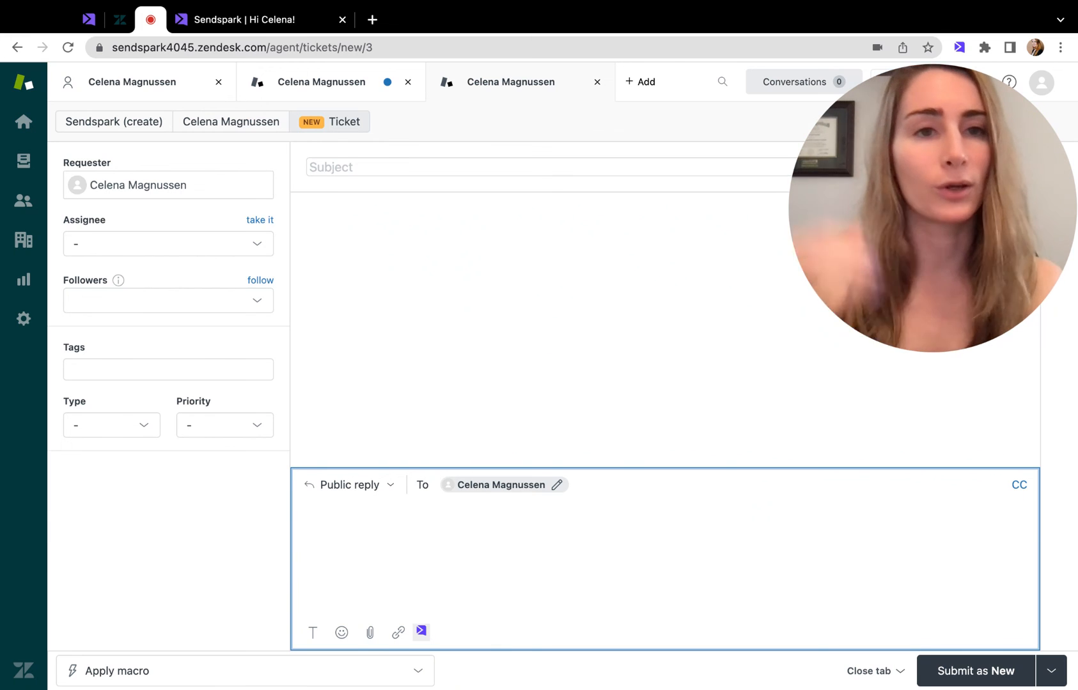